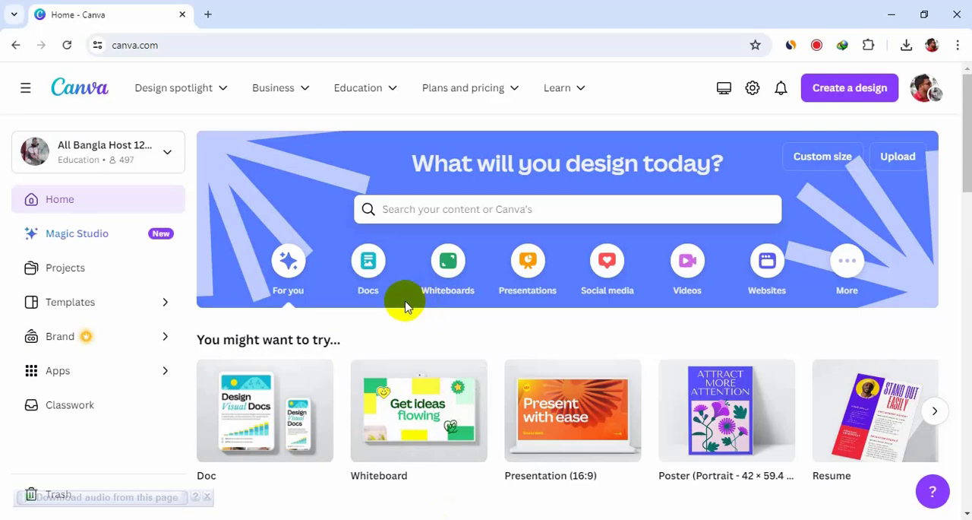
- Create a blank 1920 × 1080 px video design and place a default heading near the upper edge of the page
left_click(688, 265)
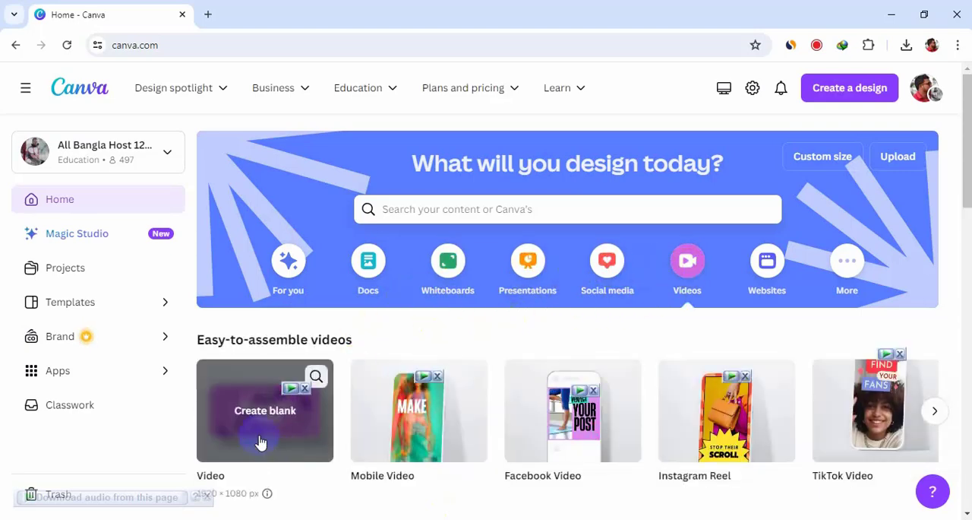
left_click(257, 437)
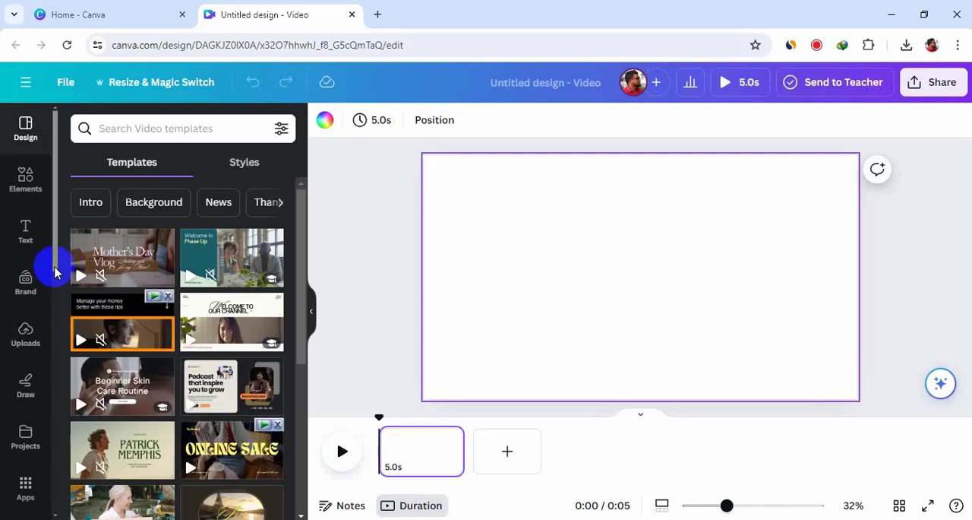
left_click(25, 179)
left_click(26, 230)
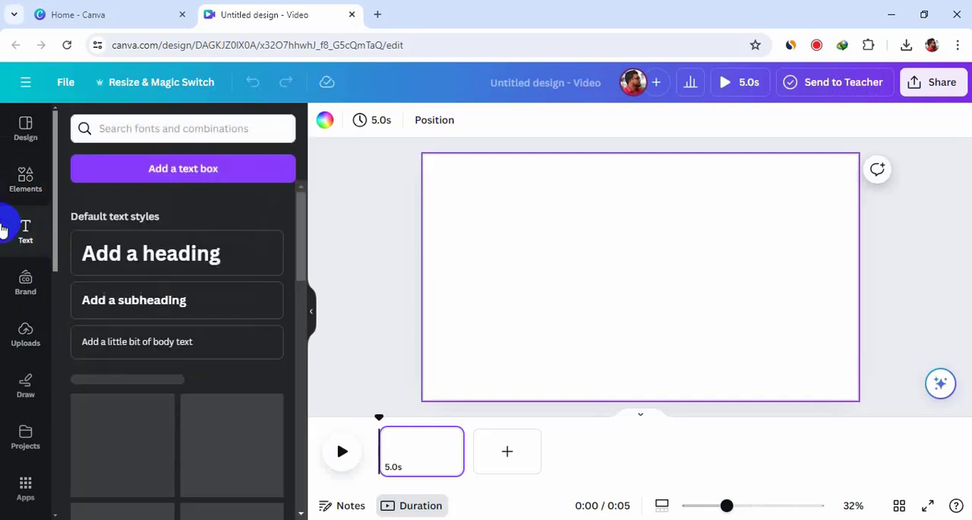
left_click(95, 255)
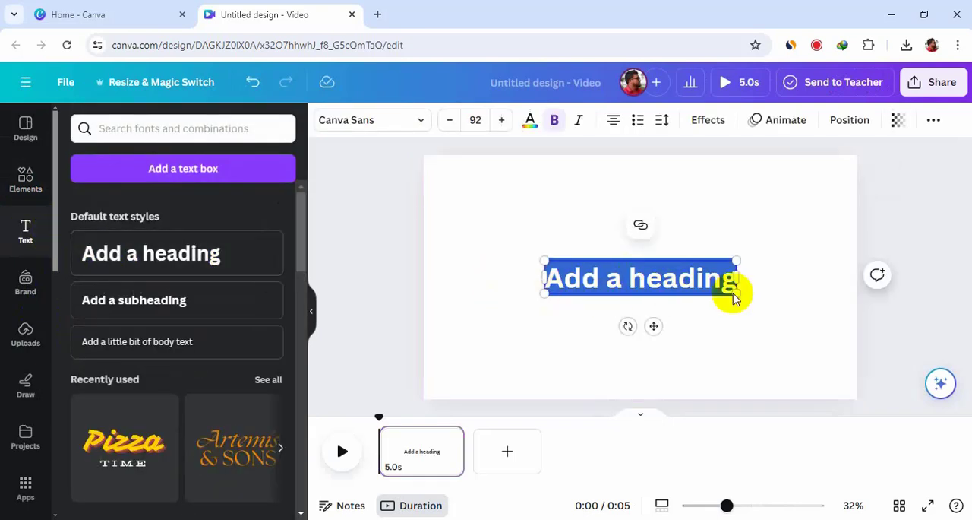
left_click(726, 296)
left_click_drag(664, 274, 592, 197)
left_click(648, 225)
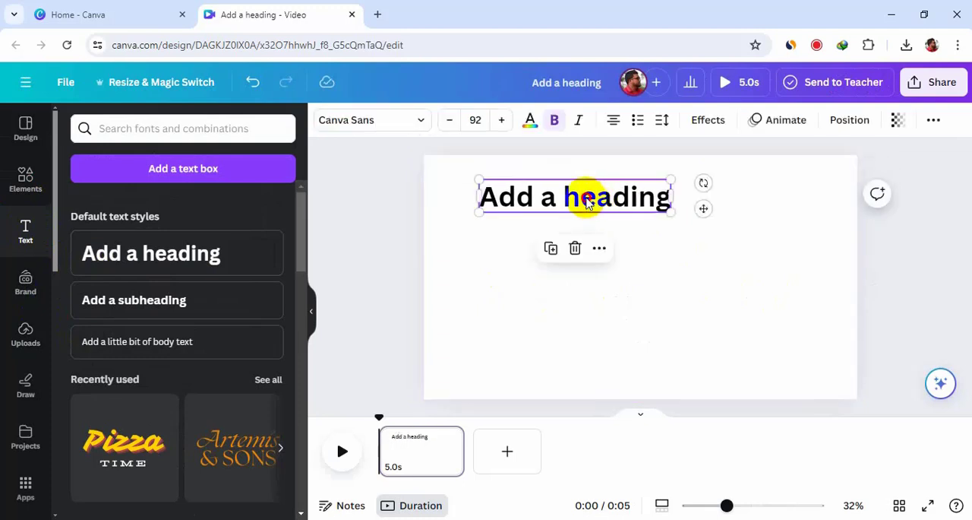
- Replace the heading text with "Whiteboard animation" and widen its text box so the title fits on one line
double_click(587, 199)
type("W")
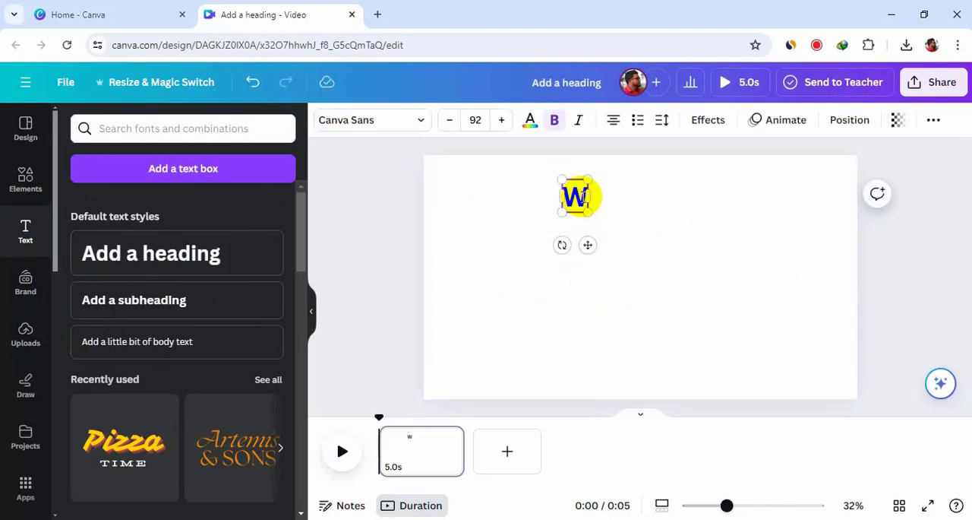
type("hite")
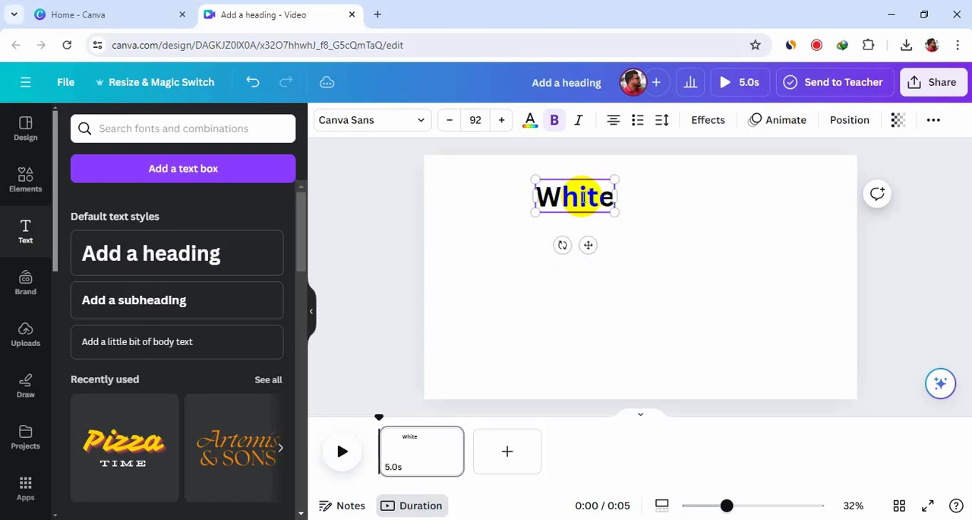
type("bord")
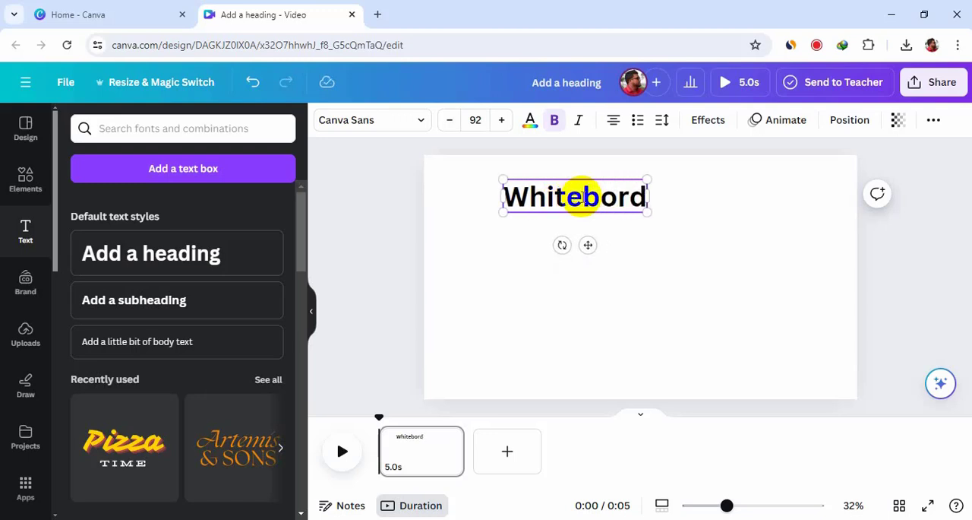
key("BackSpace")
key("BackSpace")
type("ar")
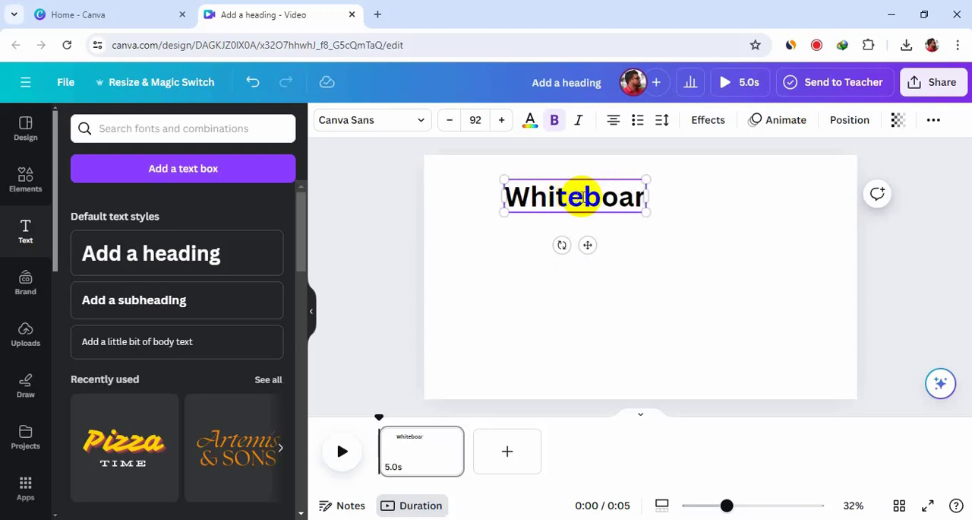
type("d animation")
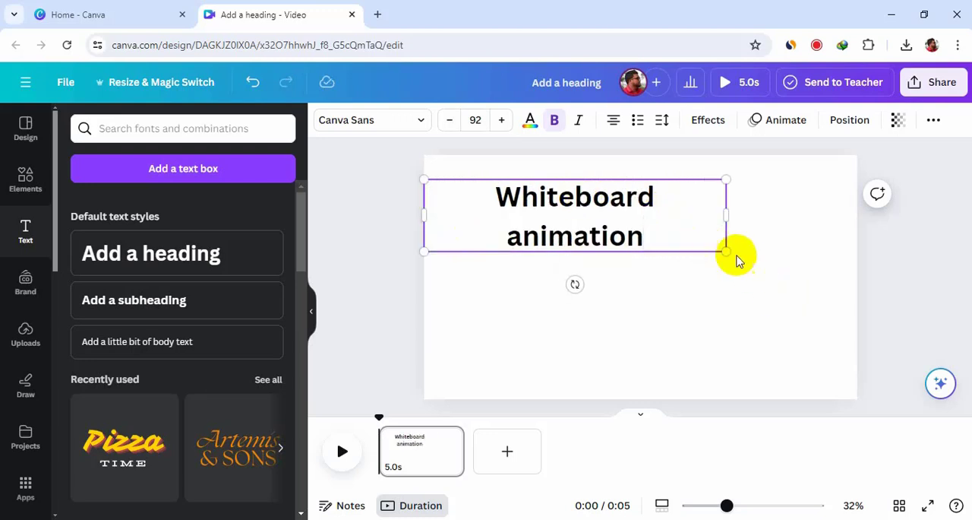
left_click_drag(728, 215, 819, 207)
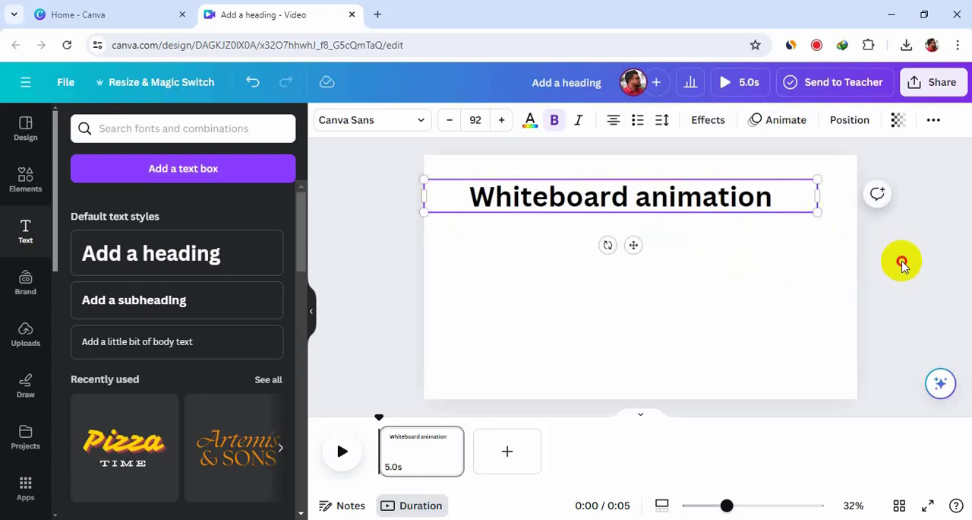
left_click_drag(662, 197, 672, 187)
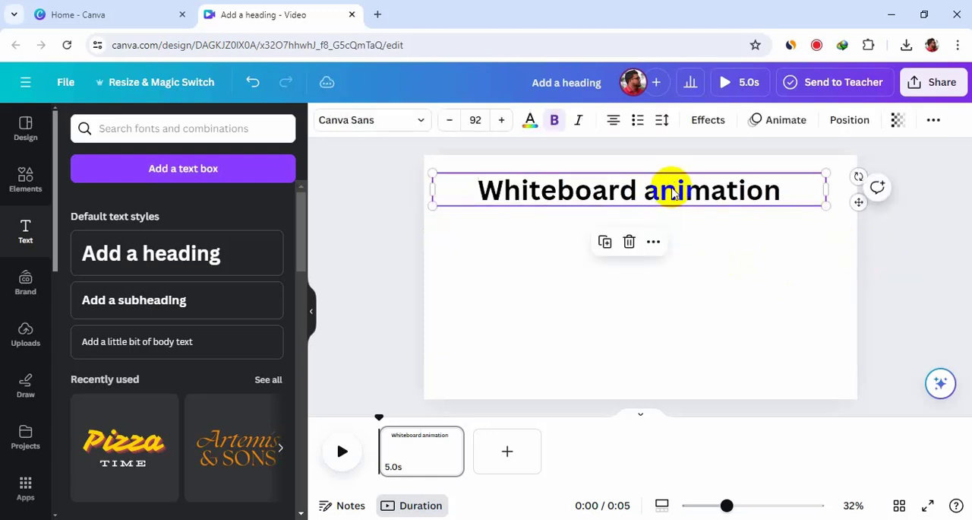
- Change the font of the "Whiteboard animation" title to Comic Sans
double_click(671, 193)
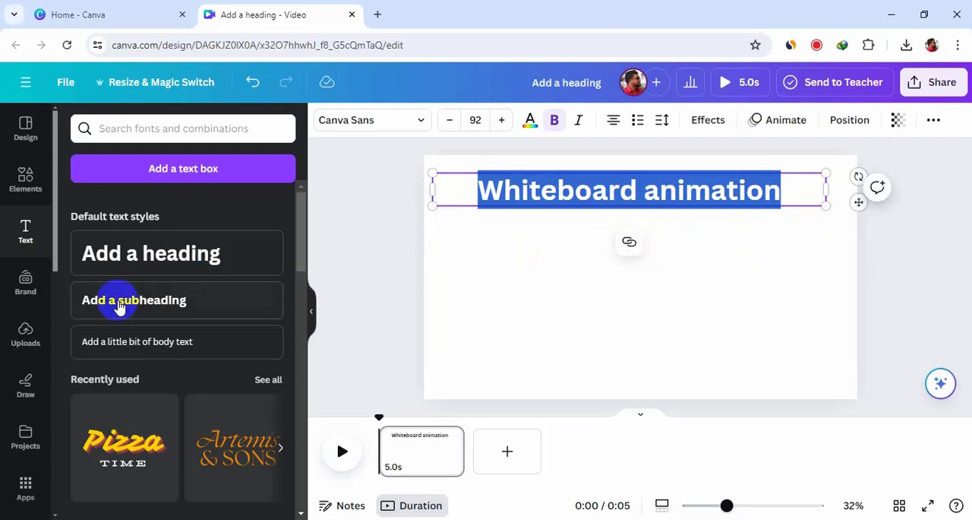
left_click(362, 125)
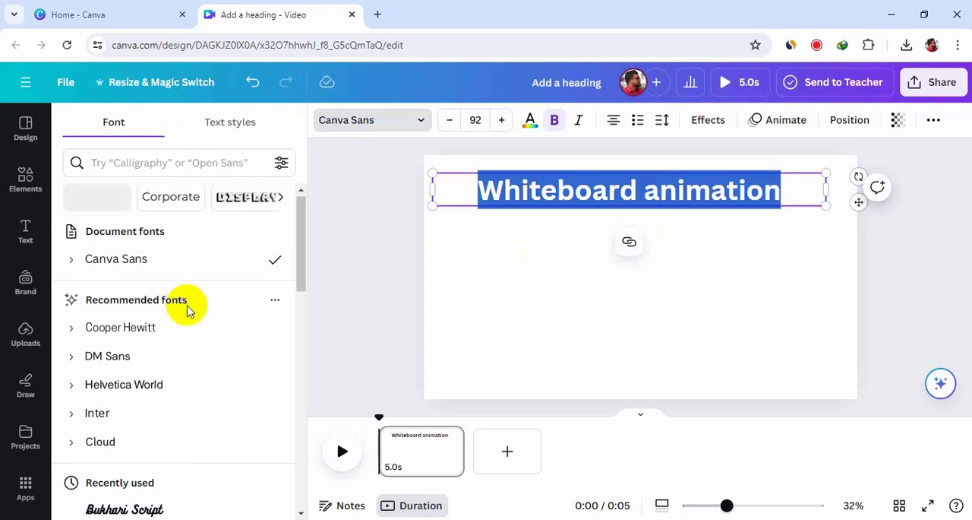
scroll(189, 306, "down", 3)
scroll(189, 306, "down", 5)
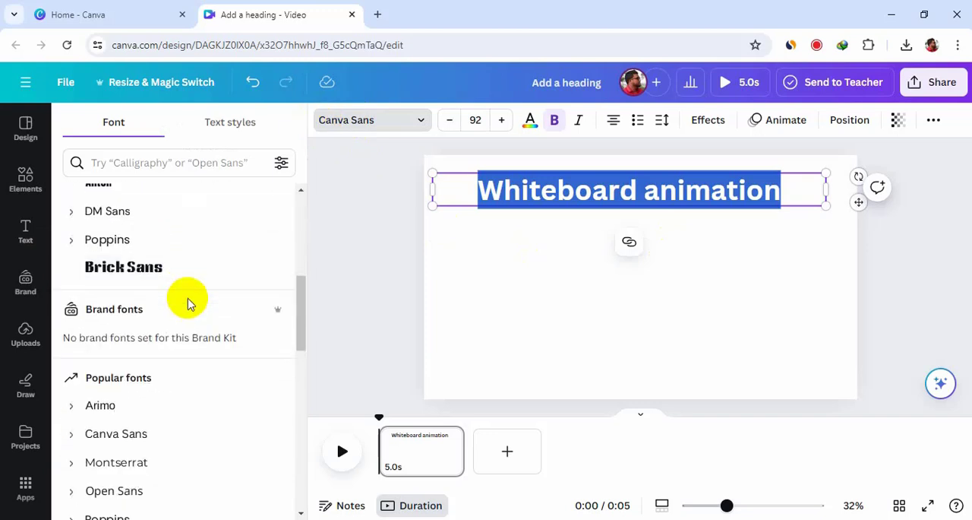
scroll(189, 303, "down", 3)
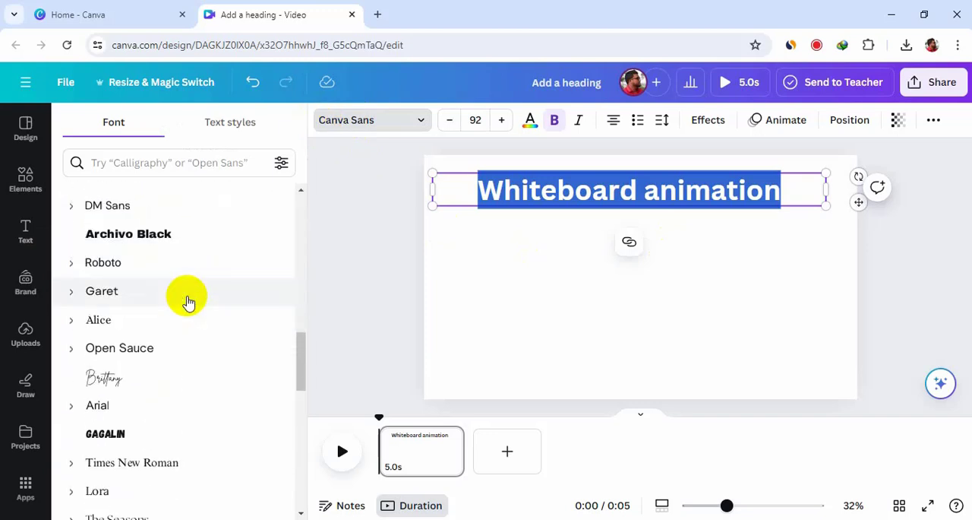
scroll(189, 303, "down", 4)
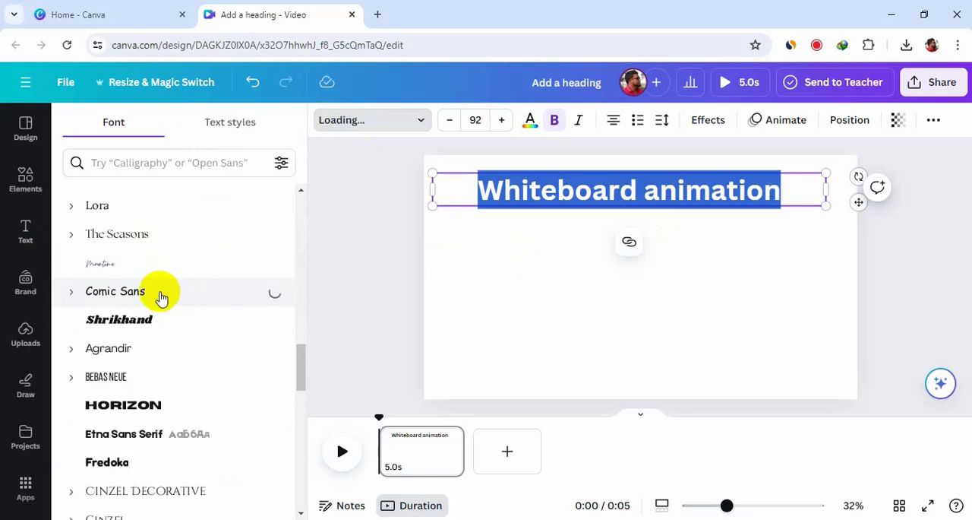
left_click(551, 305)
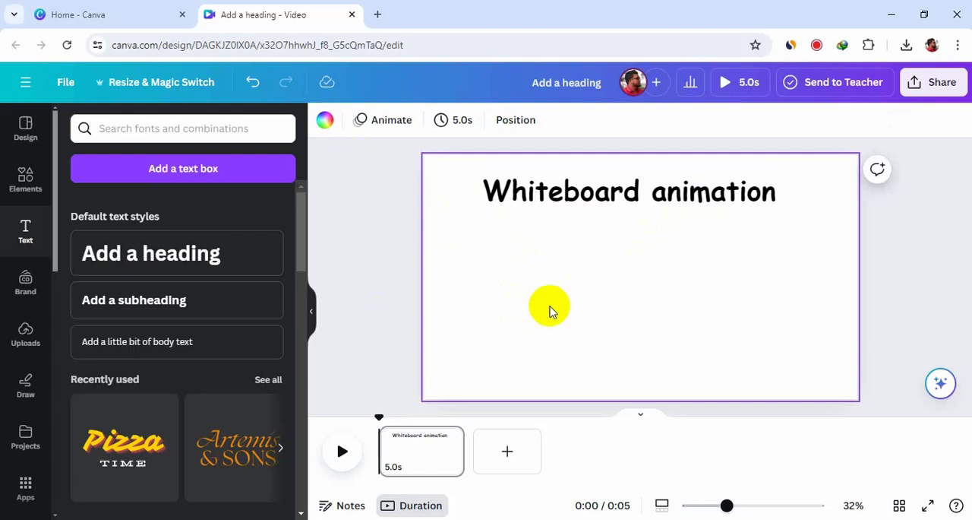
- Enlarge the title to font size 121 and reposition it so it fits across the upper part of the page
left_click(624, 207)
left_click_drag(821, 202, 852, 225)
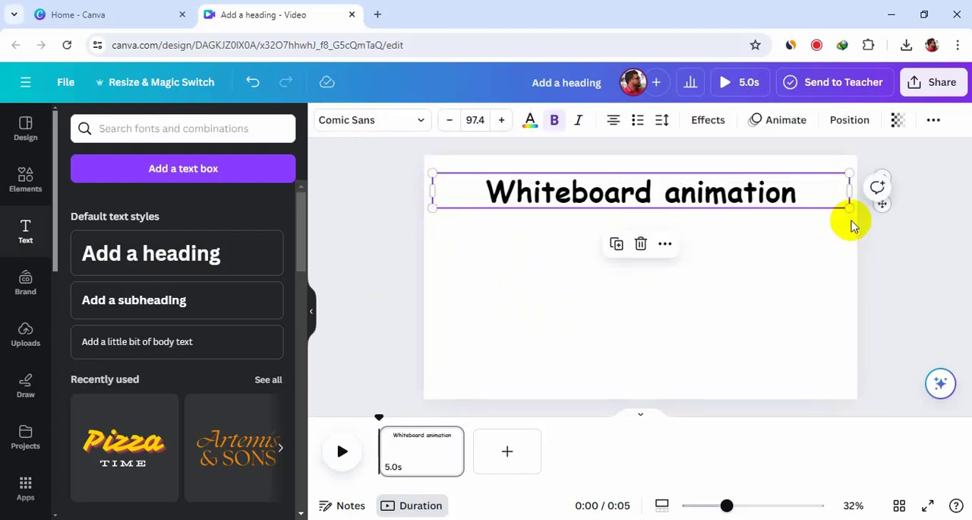
left_click_drag(434, 206, 337, 217)
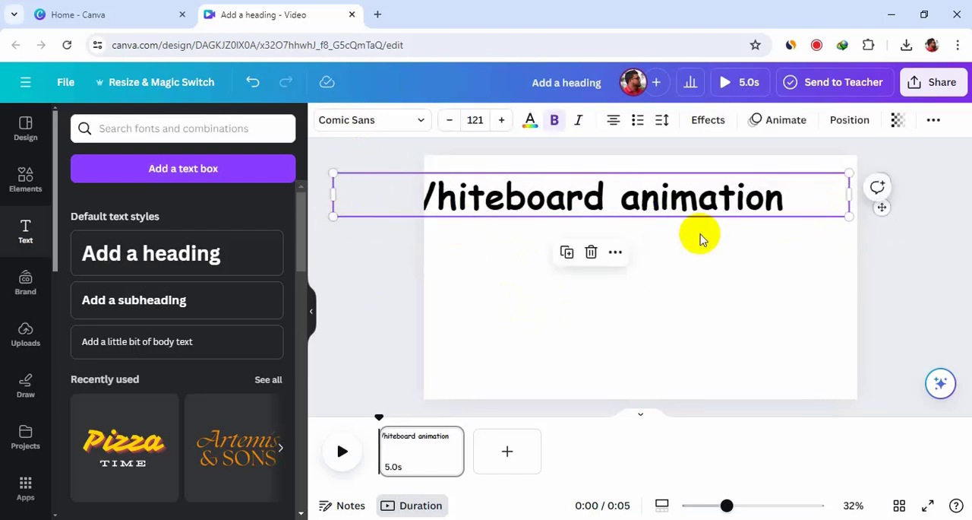
left_click(699, 234)
left_click_drag(668, 202, 706, 194)
left_click(904, 238)
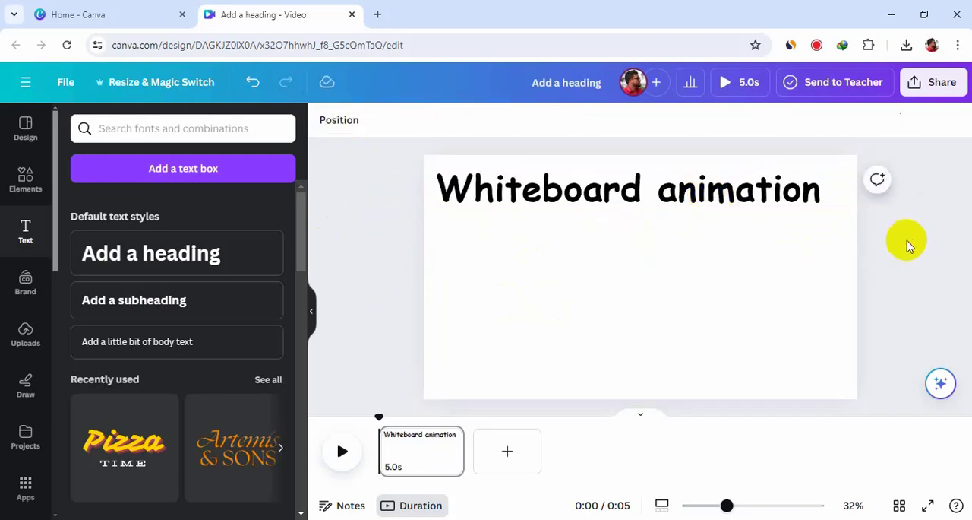
- Search the elements library for "cartoon" and limit the results to graphics
left_click(26, 180)
left_click(159, 129)
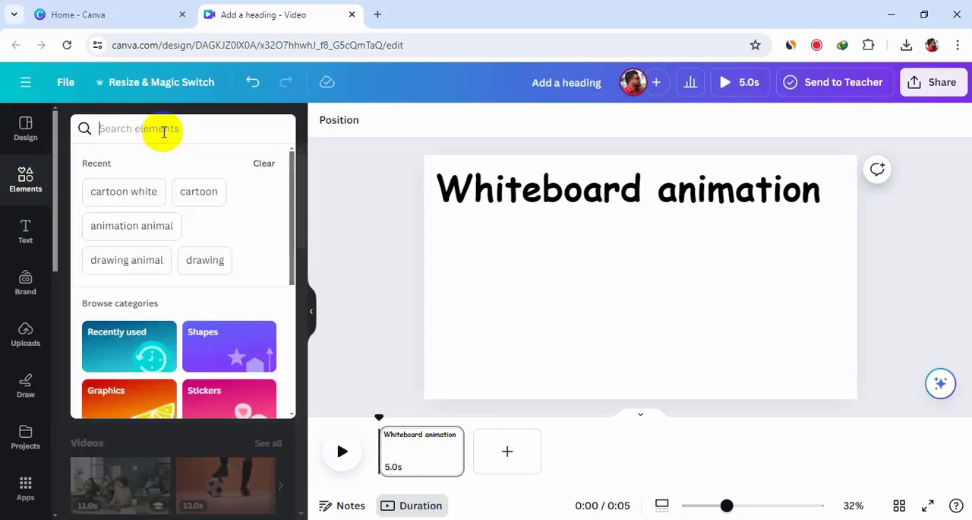
type("cartoon")
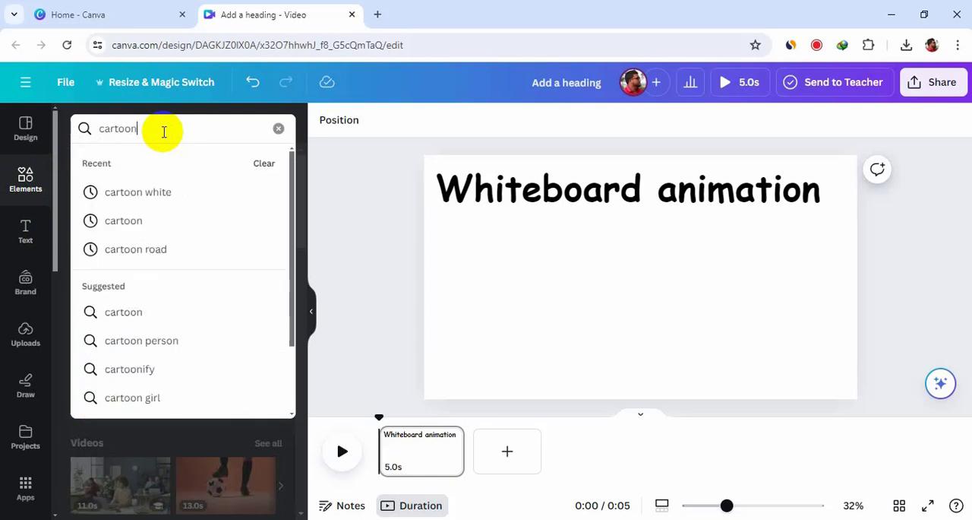
key("Return")
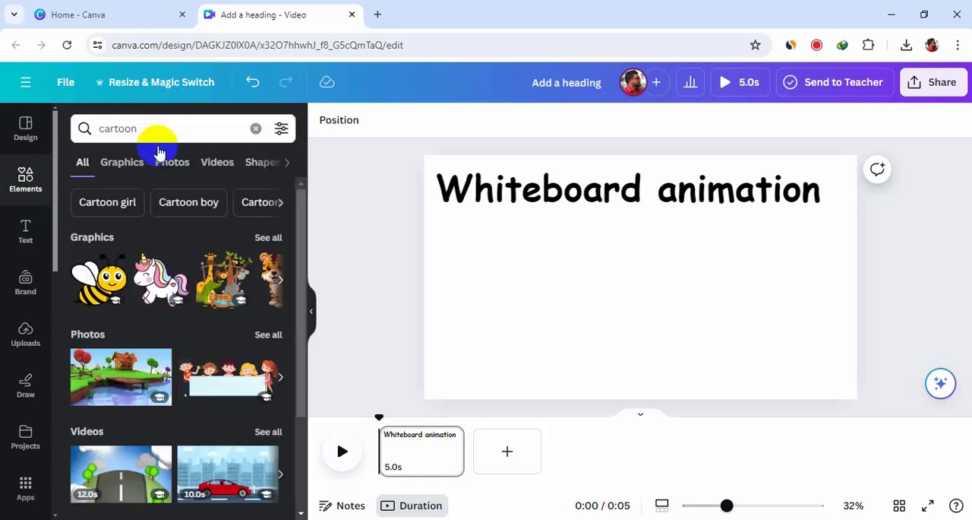
left_click(125, 164)
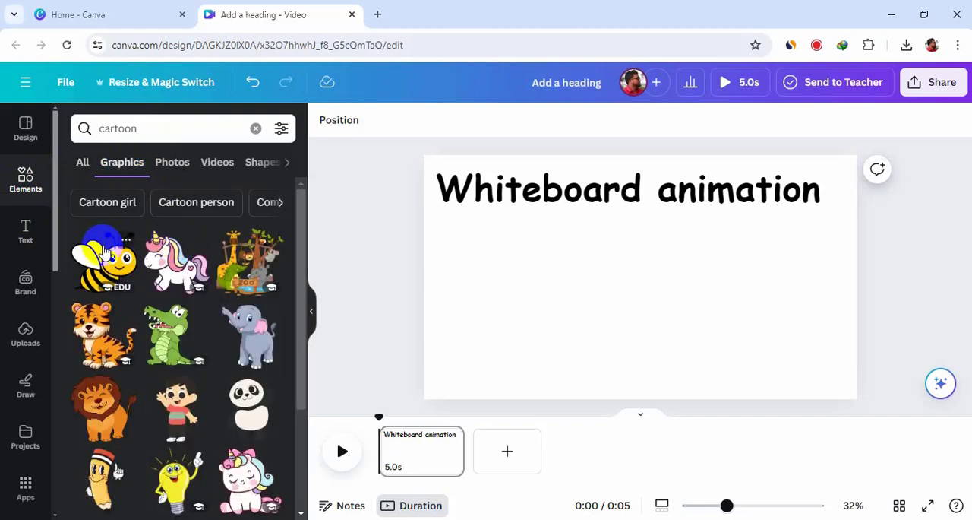
- Add the waving cartoon boy graphic below the start of the title and enlarge it
scroll(240, 304, "down", 2)
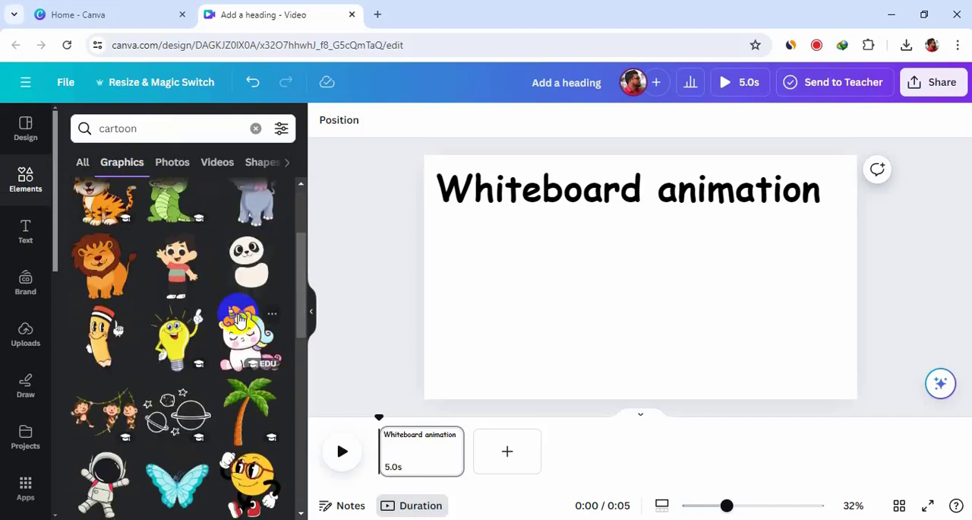
left_click_drag(182, 274, 471, 331)
left_click_drag(497, 285, 569, 263)
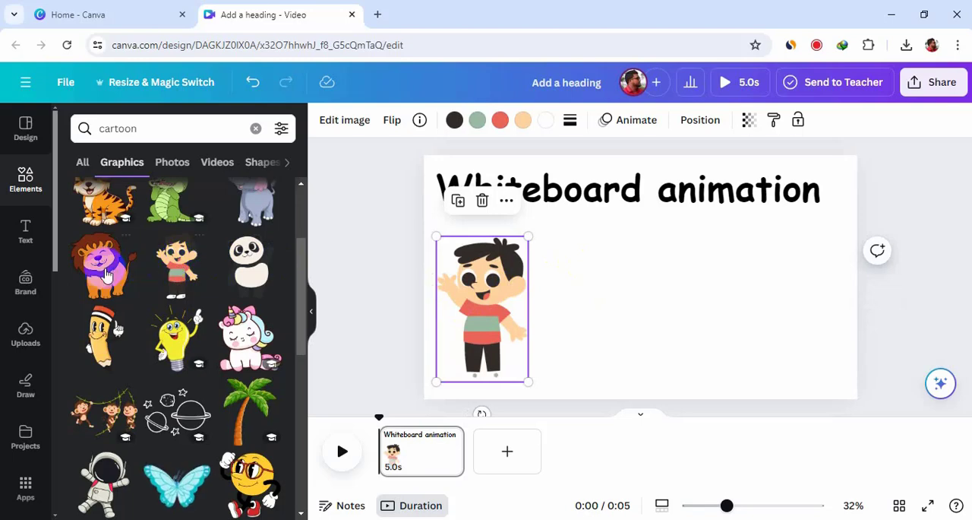
- Add the cartoon lion graphic beside the boy, resized to about the boy's height
left_click_drag(96, 264, 564, 237)
left_click_drag(732, 205, 670, 266)
left_click_drag(598, 327, 598, 303)
- Add the cartoon astronaut graphic to the right of the lion, enlarged to about the lion's height
scroll(106, 342, "down", 3)
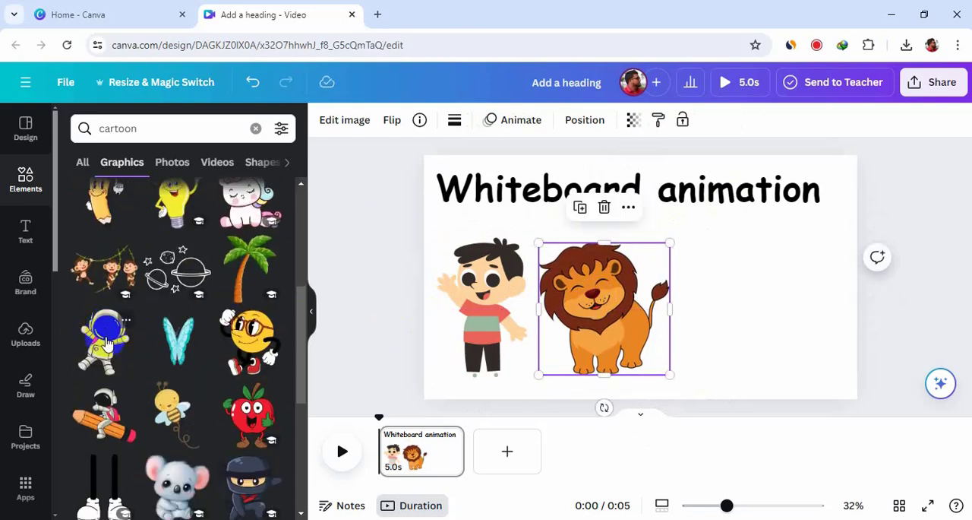
left_click_drag(100, 264, 720, 293)
left_click_drag(764, 257, 793, 225)
left_click_drag(723, 302, 716, 326)
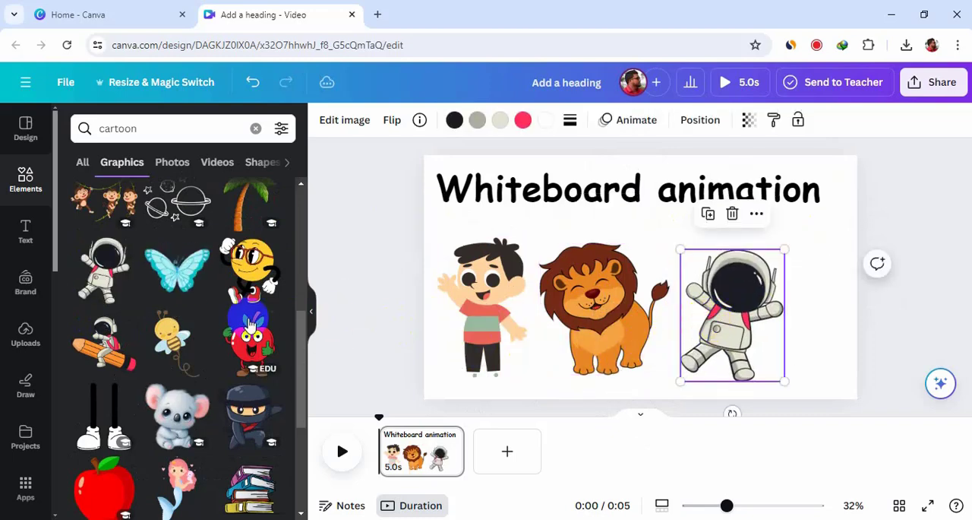
- Add the cartoon boy with the red cap and raised arms to the right of the astronaut
scroll(192, 326, "down", 1)
scroll(192, 326, "down", 4)
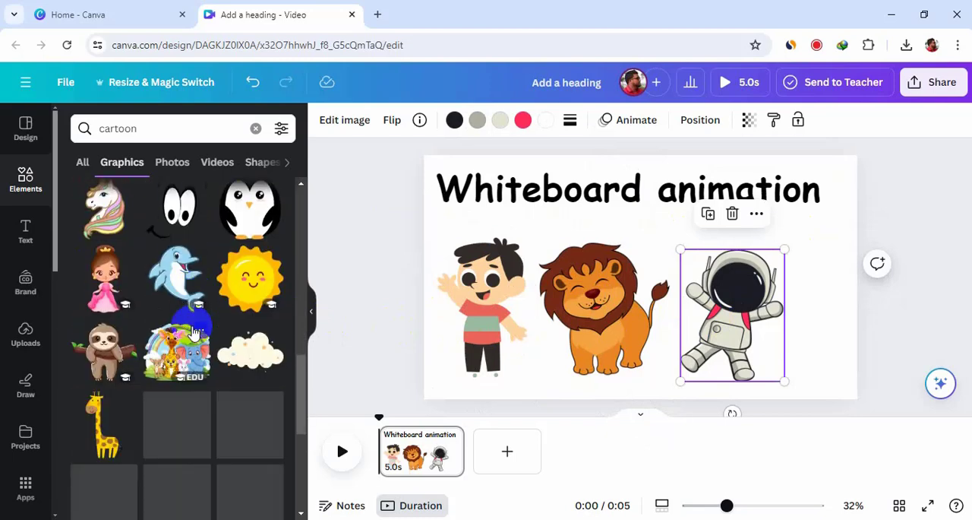
scroll(192, 332, "down", 1)
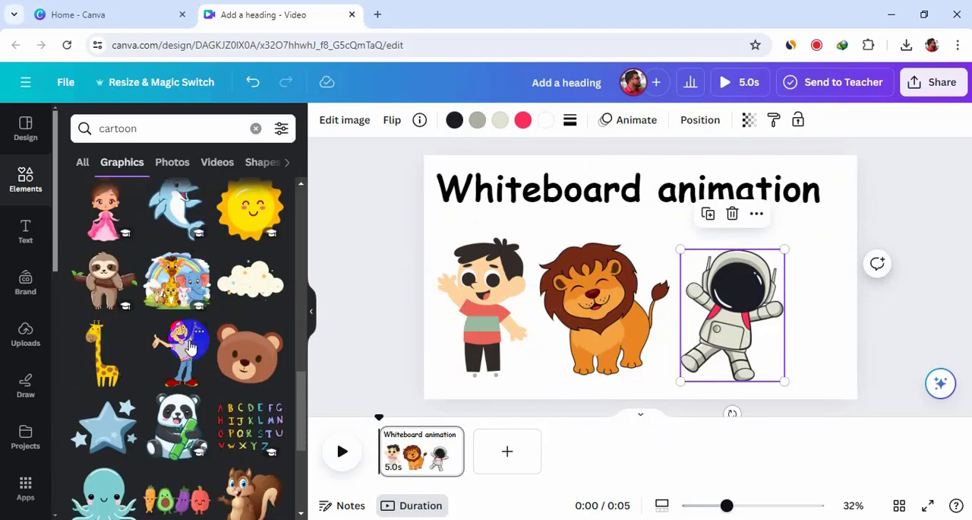
left_click_drag(192, 346, 831, 317)
left_click(721, 312)
left_click(914, 241)
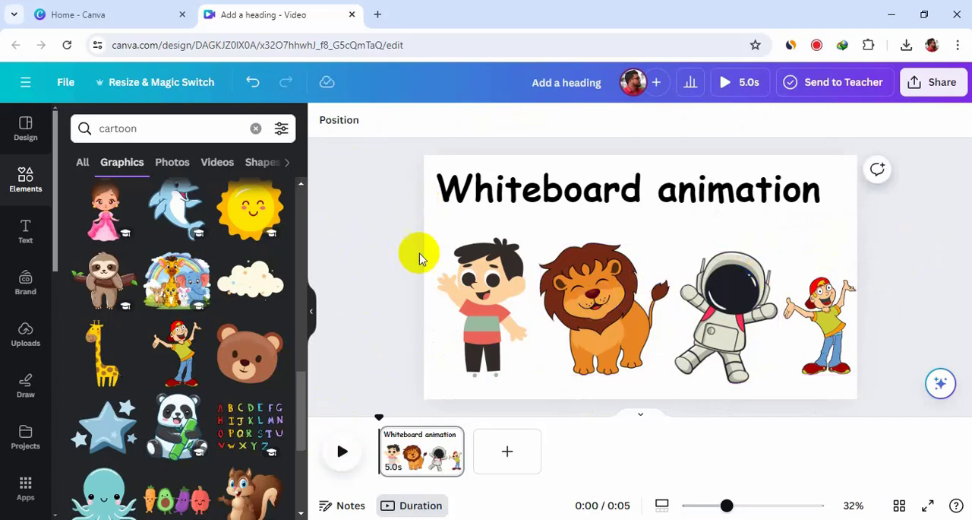
- Shift the title slightly right to center it on the page and capitalize its second word to read "Whiteboard Animation"
left_click_drag(641, 195, 666, 195)
left_click(864, 243)
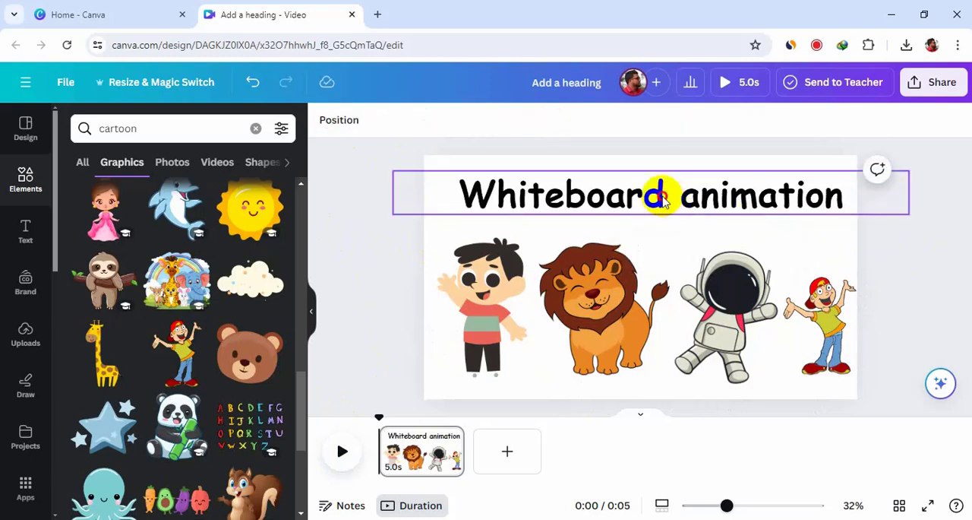
left_click(688, 193)
double_click(701, 197)
left_click(722, 195)
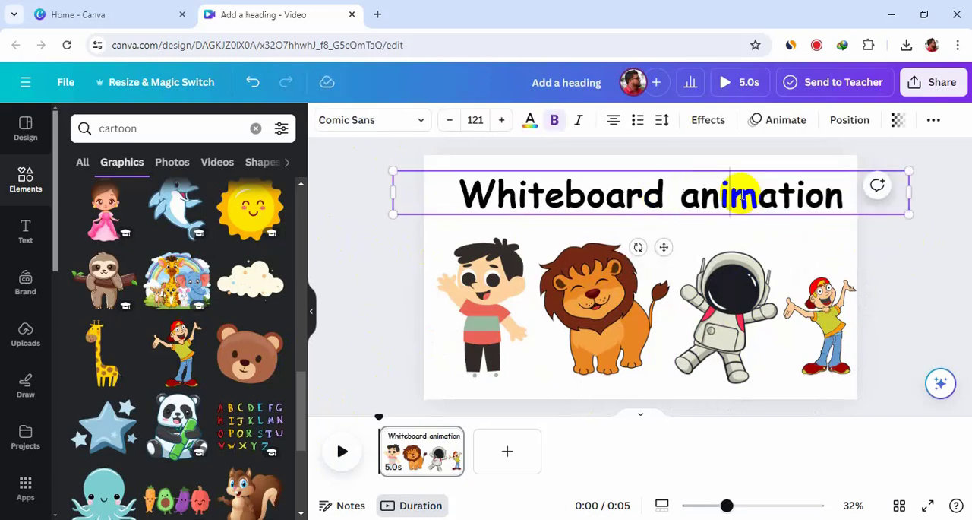
left_click_drag(699, 195, 681, 195)
type("A")
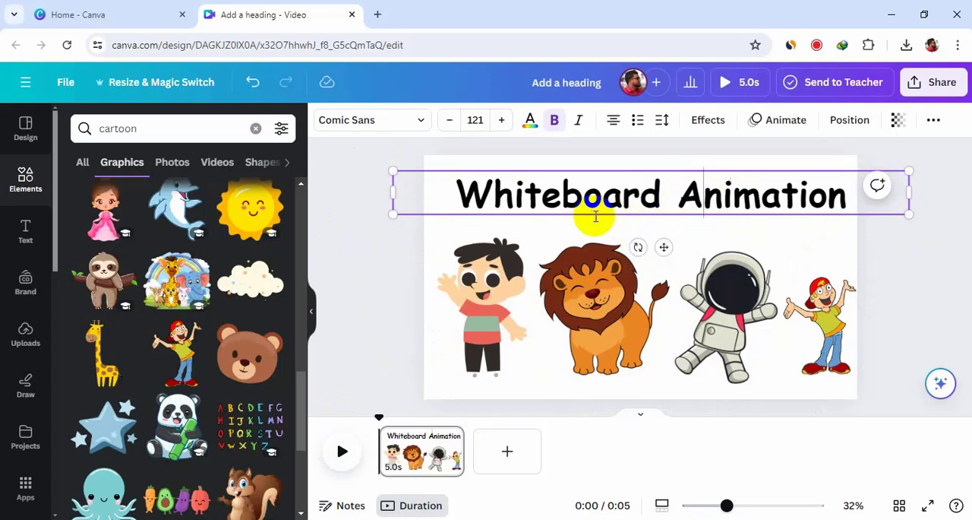
- Download the finished whiteboard page as a PNG image
left_click(893, 236)
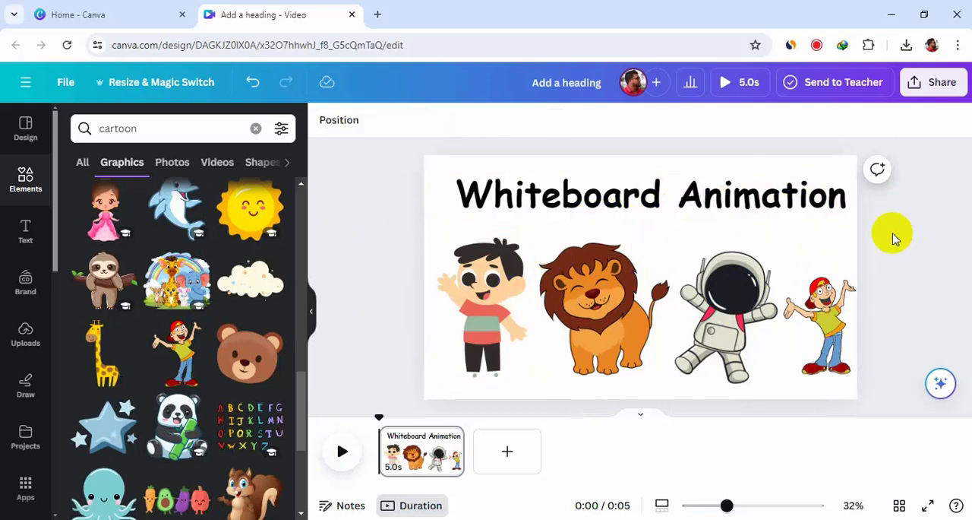
left_click(937, 85)
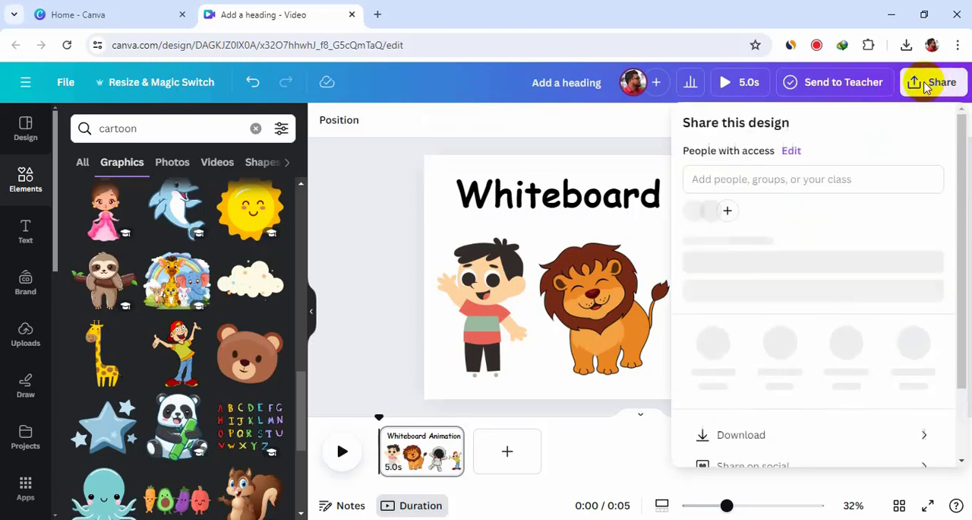
left_click(820, 443)
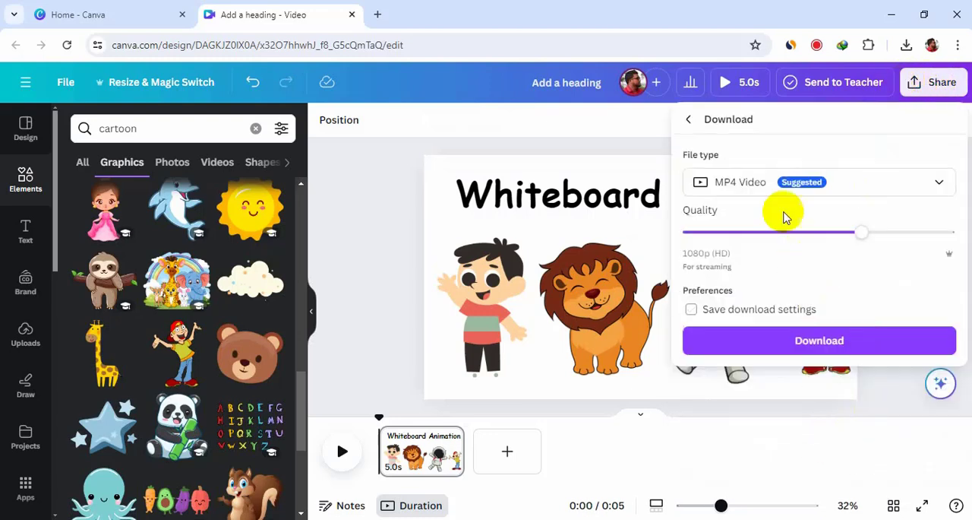
left_click(753, 187)
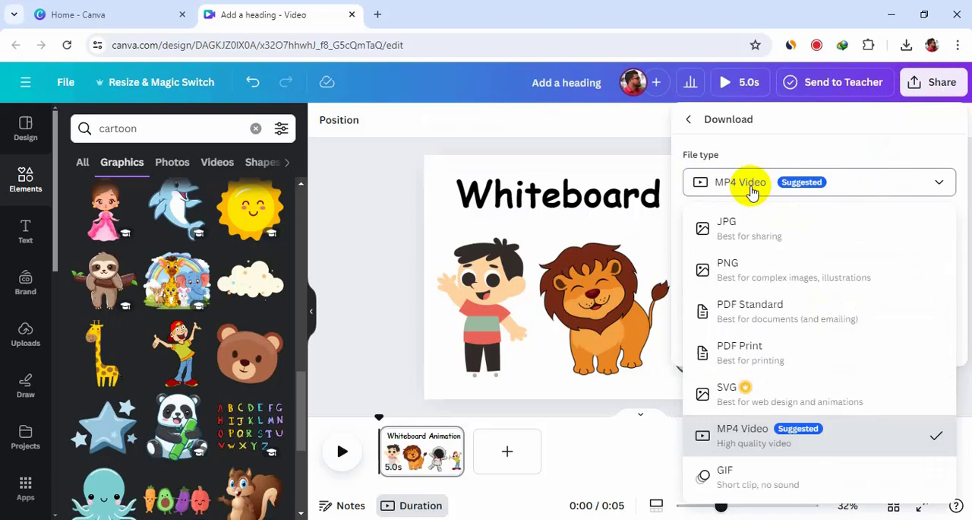
left_click(815, 272)
left_click(914, 376)
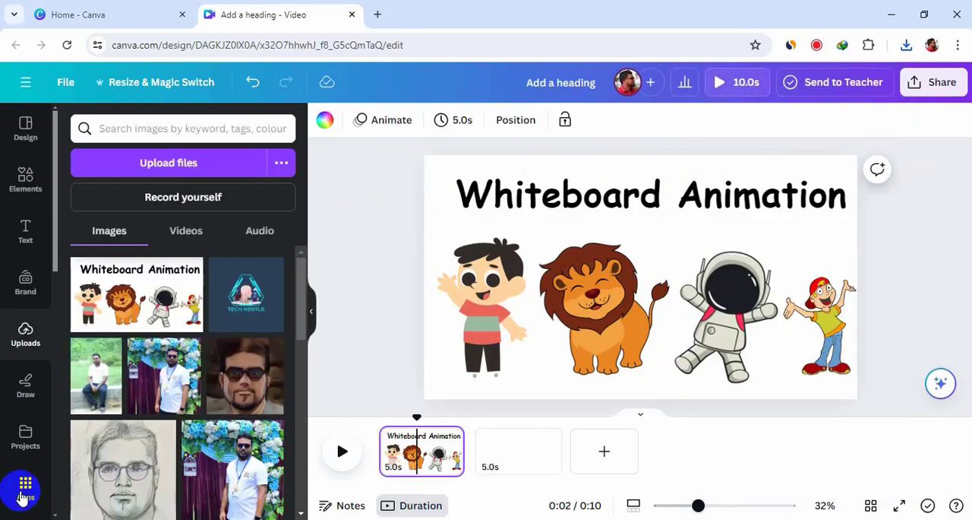
- Search the Canva apps for "whiteboard" and open the Speed Painter app
left_click(23, 495)
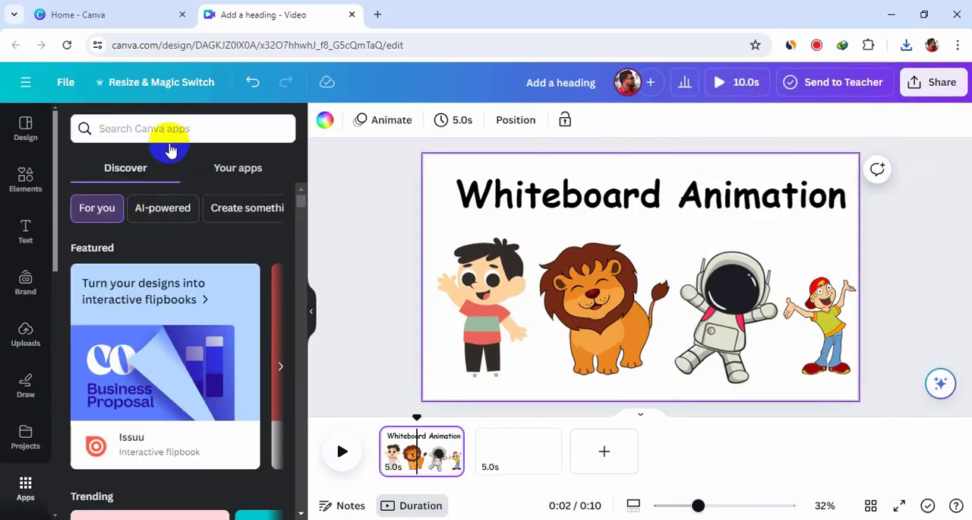
left_click(153, 128)
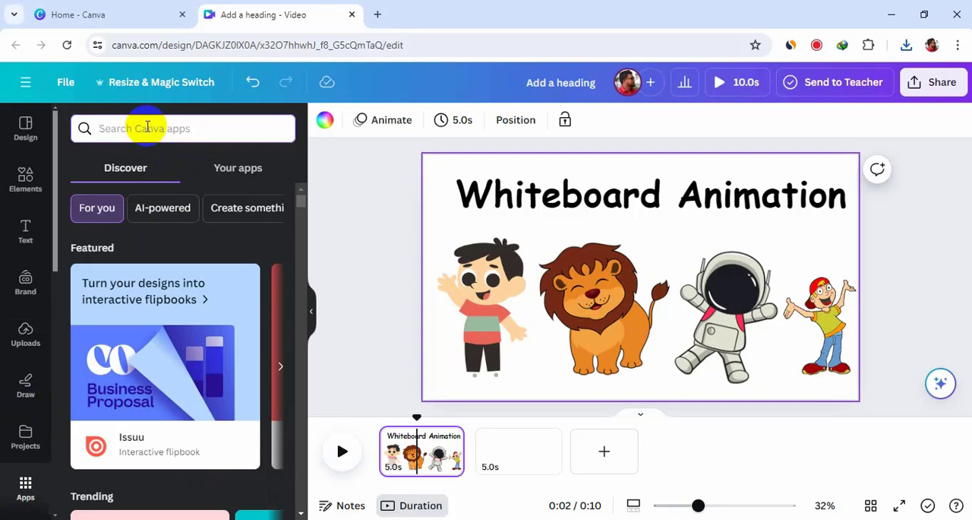
type("whiteboard")
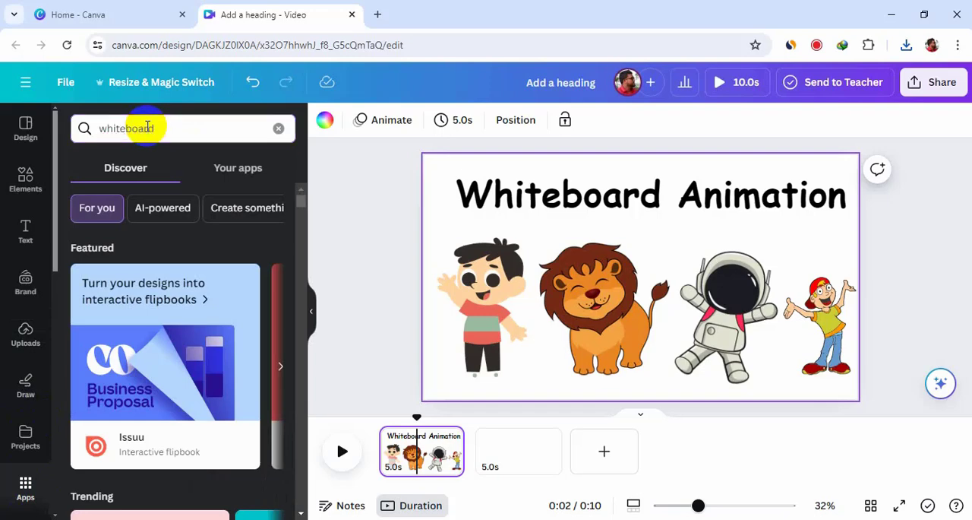
key("Return")
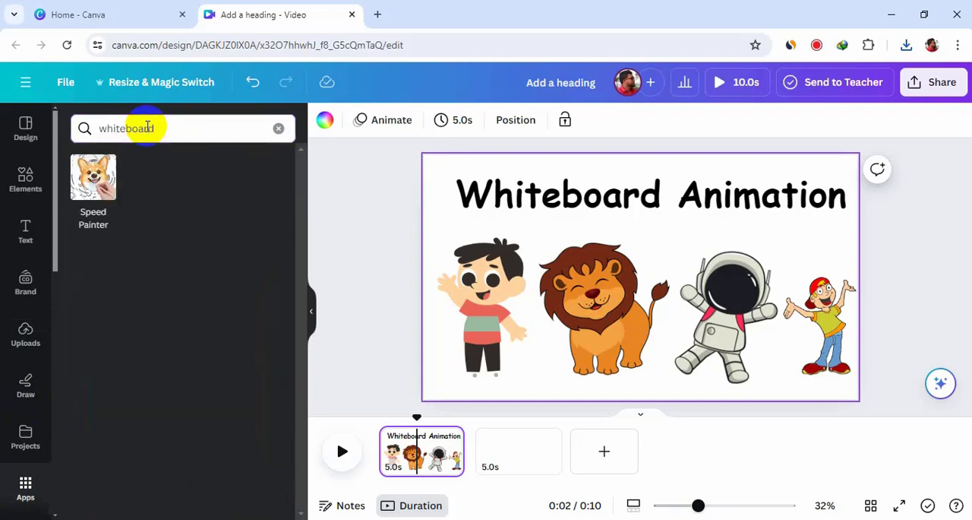
left_click(95, 182)
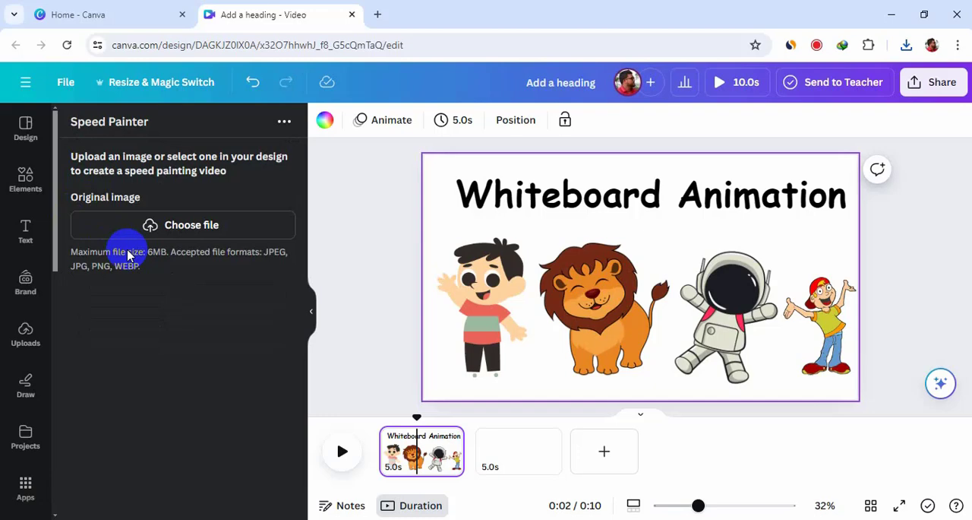
- Upload the downloaded image "Add a heading (3)" from the Downloads folder as Speed Painter's original image
left_click(182, 225)
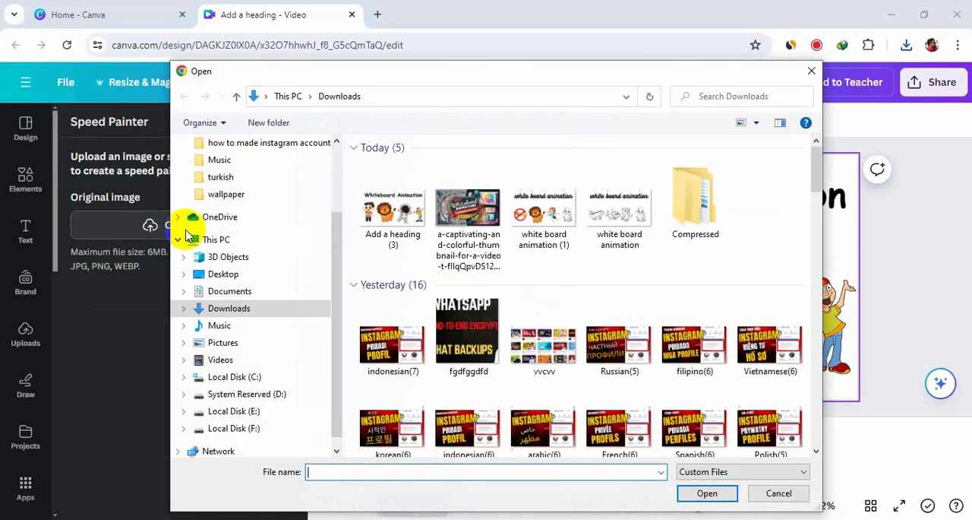
left_click(384, 219)
double_click(384, 218)
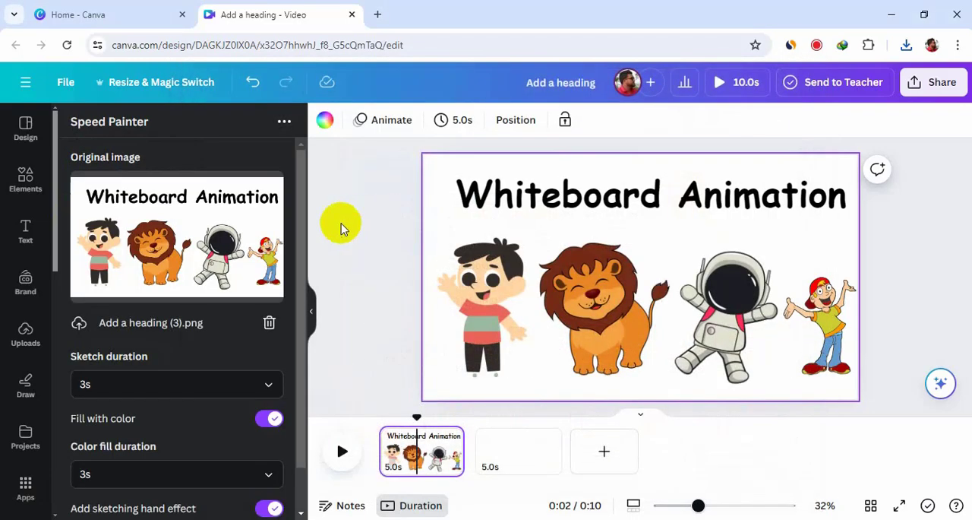
- Set the sketch duration to 5s and generate the speed painting video with color fill and sketching hand effect
scroll(182, 295, "down", 1)
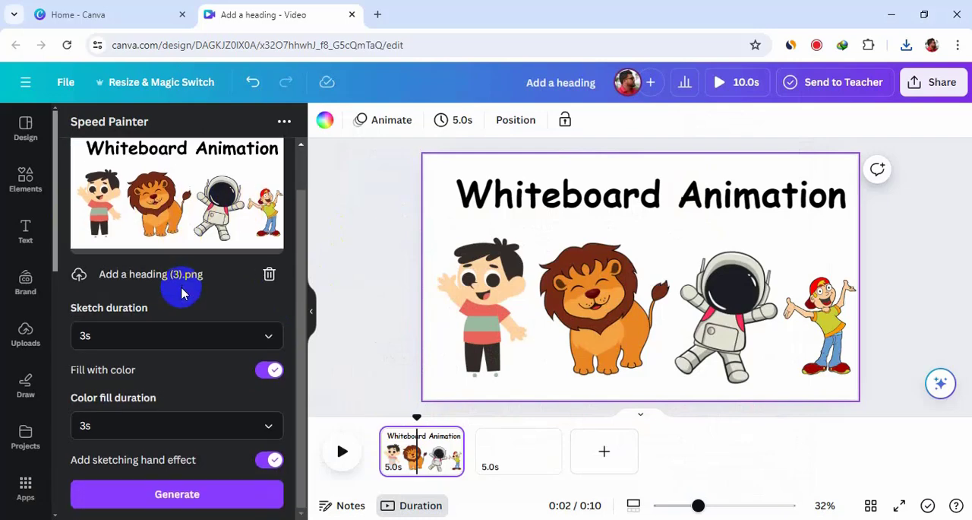
left_click(167, 336)
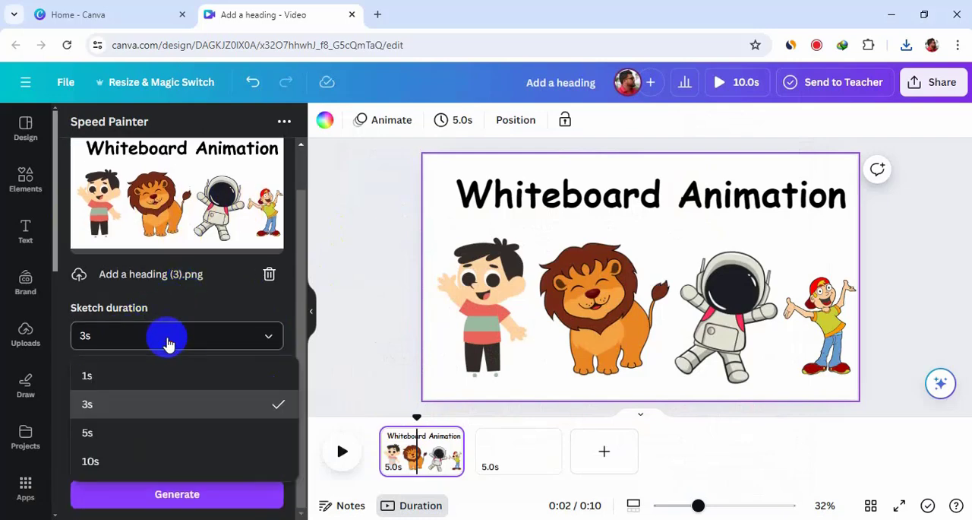
left_click(129, 435)
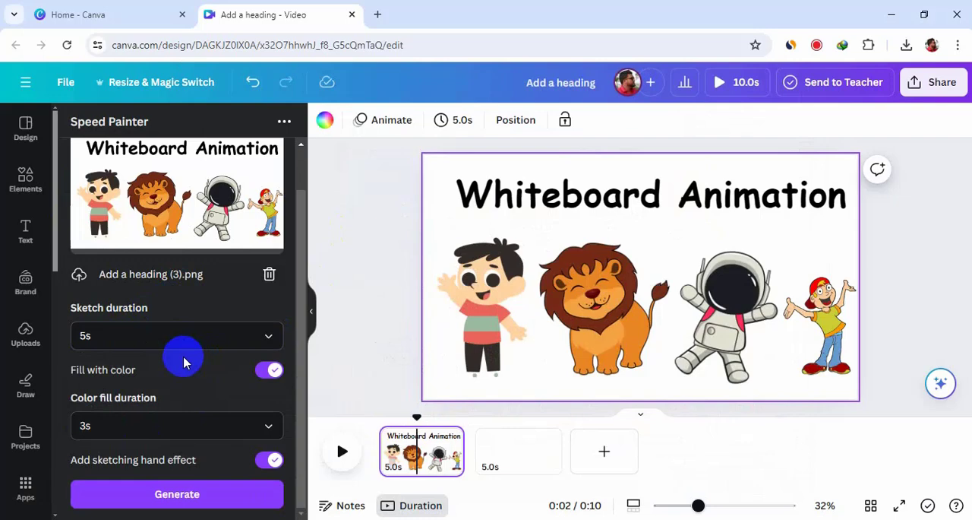
left_click(202, 495)
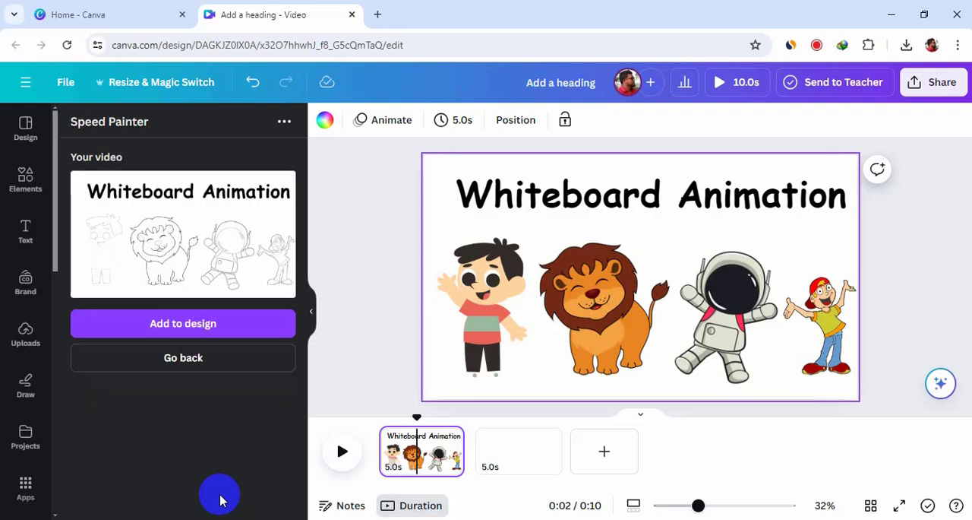
- Add the generated speed painting video to the blank second page of the design
left_click(515, 453)
left_click_drag(521, 413, 464, 420)
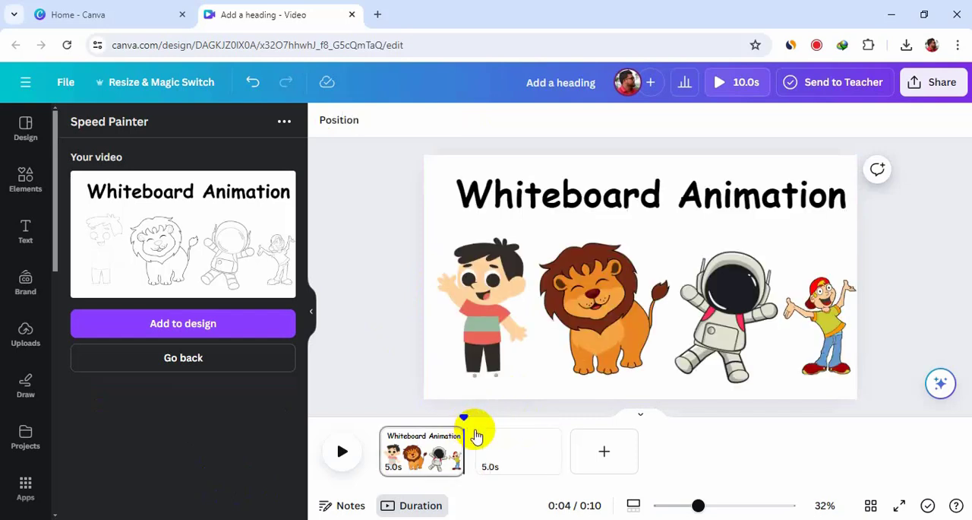
left_click(341, 451)
left_click(195, 316)
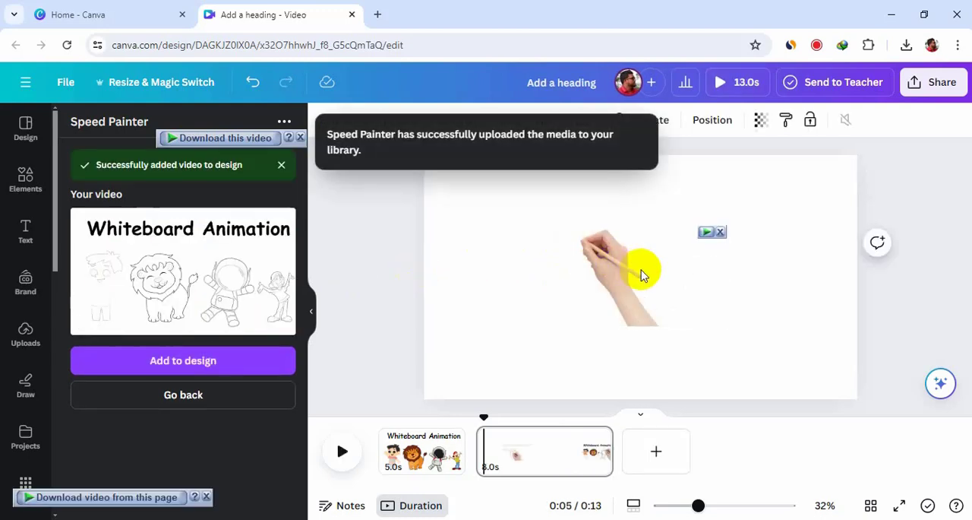
- Align the speed painting video to the page's upper-left corner, enlarge it to fill the whole page, and play it back
left_click(569, 256)
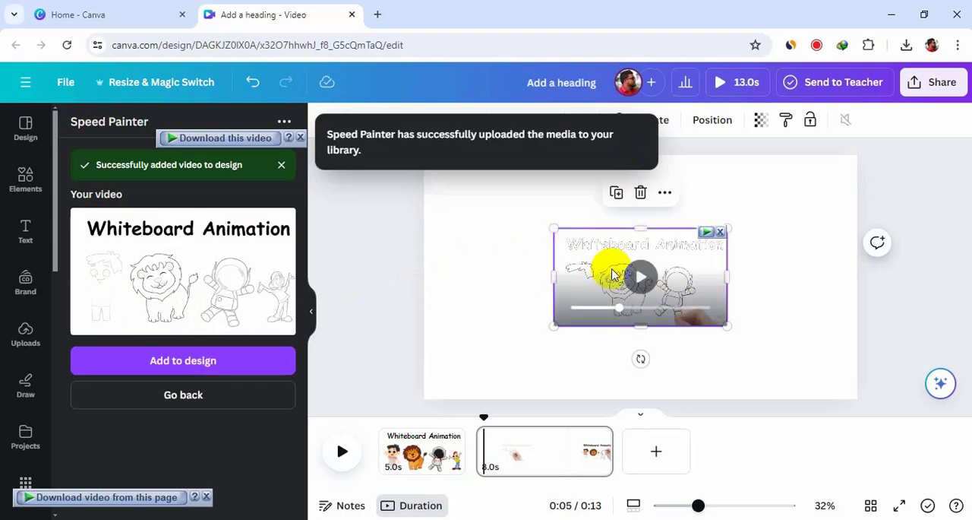
left_click_drag(612, 274, 482, 199)
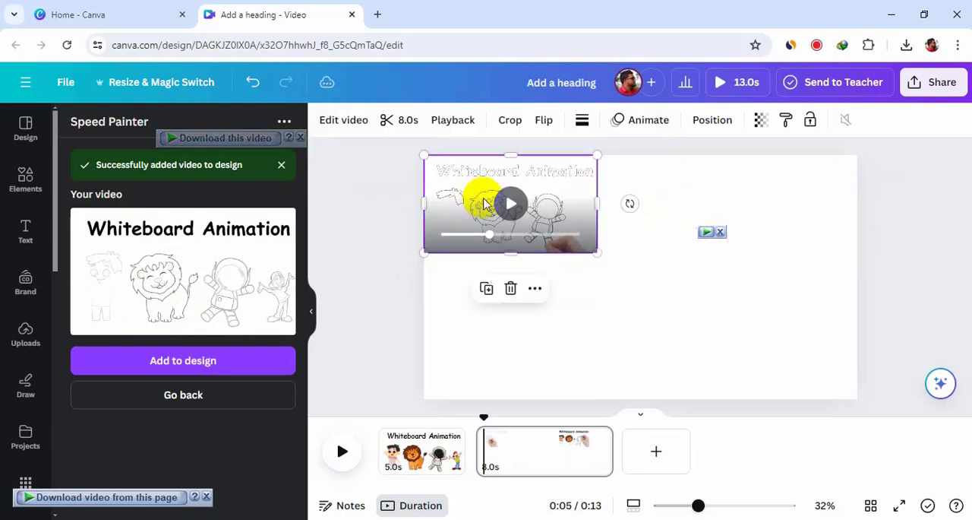
left_click_drag(595, 252, 856, 399)
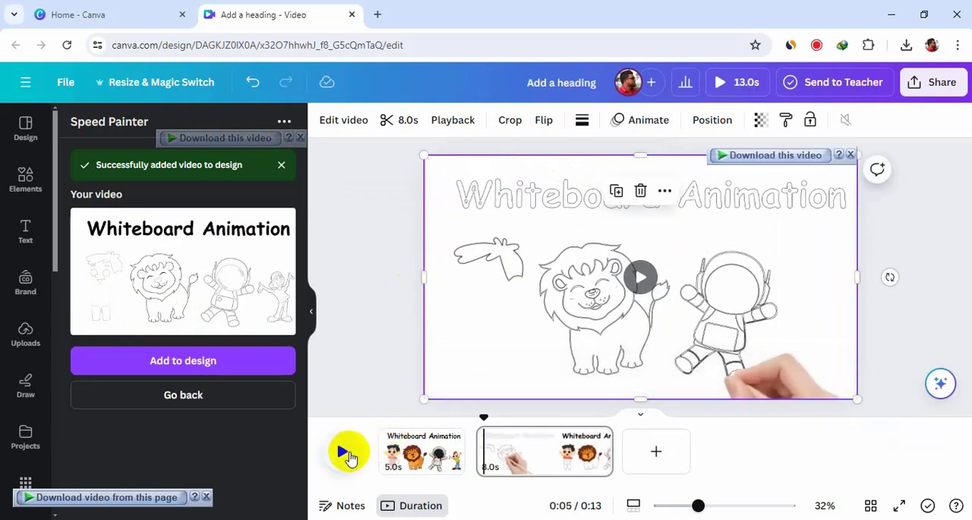
left_click(342, 450)
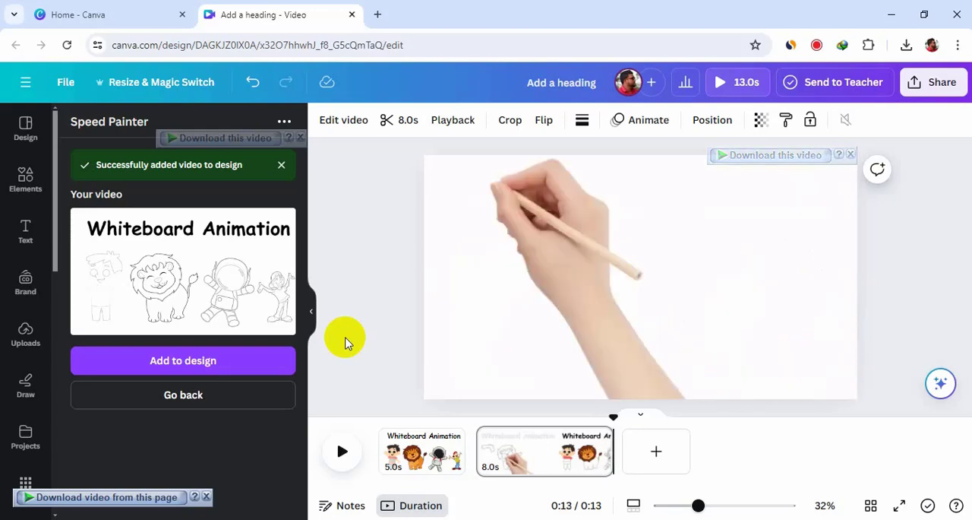
- Delete the first page with the static title and cartoons, keeping only the speed painting page
left_click(616, 455)
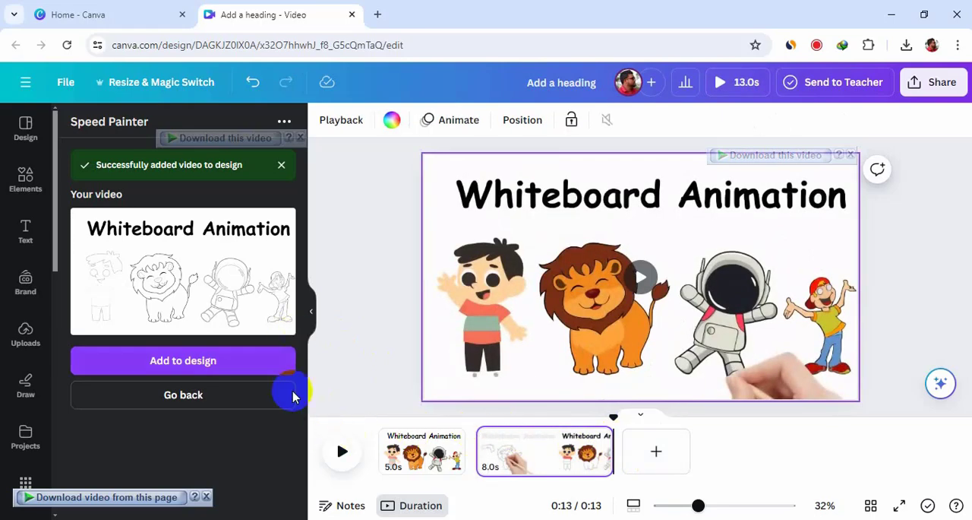
left_click(397, 446)
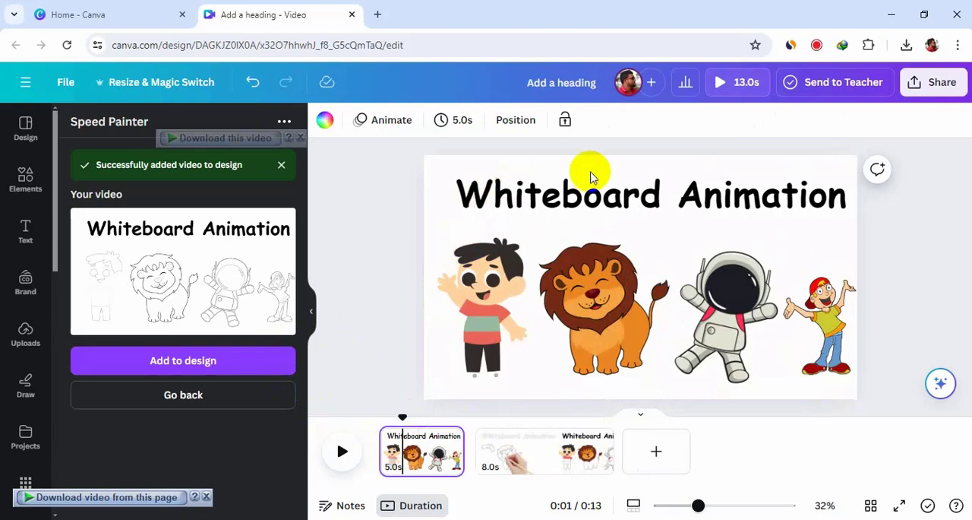
right_click(429, 454)
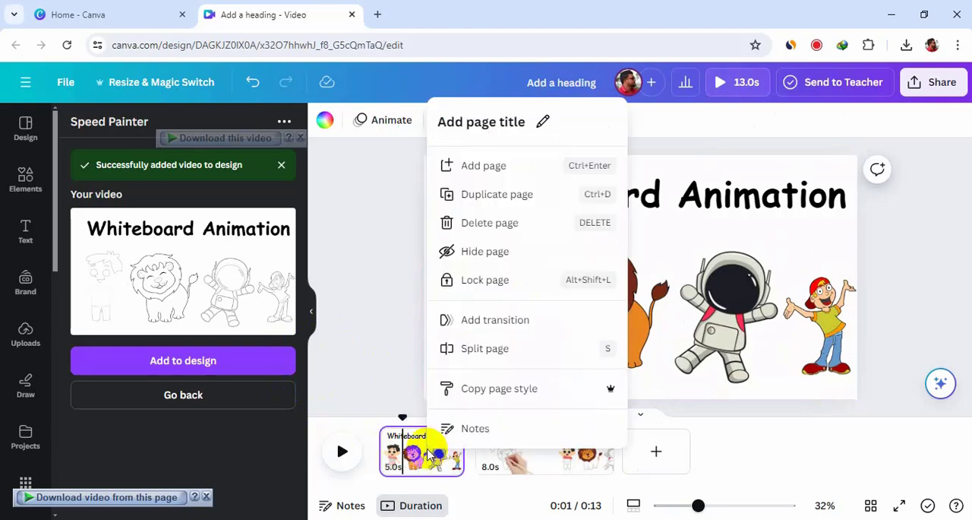
left_click(495, 222)
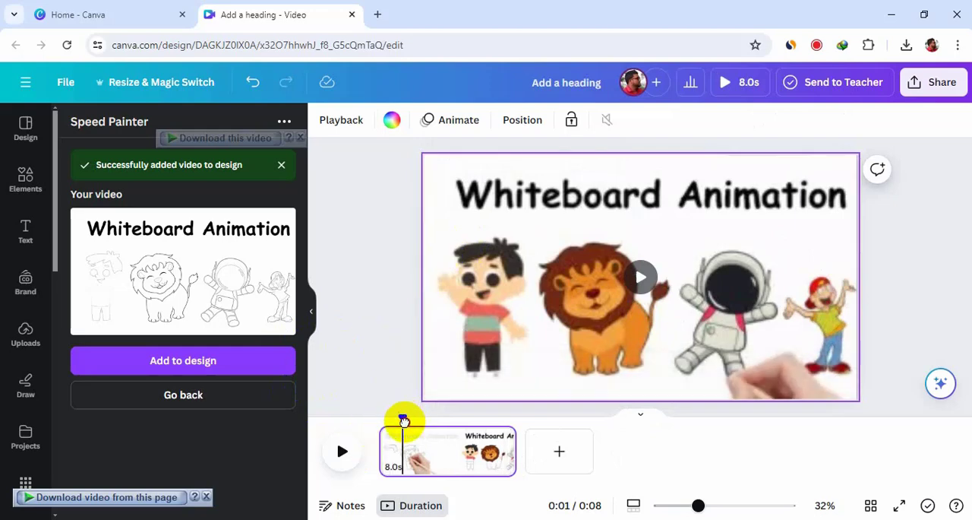
- Play back the remaining page and trim the end of its clip to a duration of 7.5 seconds
left_click(342, 450)
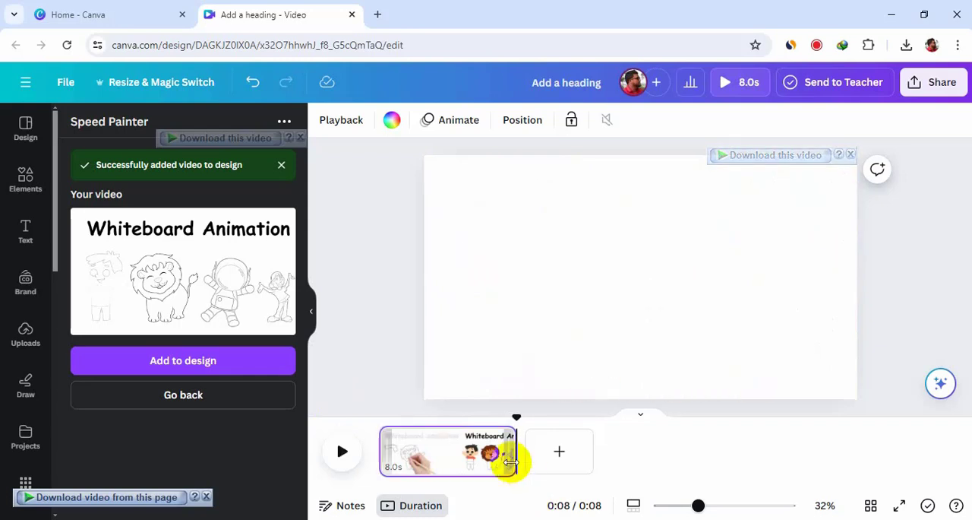
left_click_drag(511, 456, 508, 455)
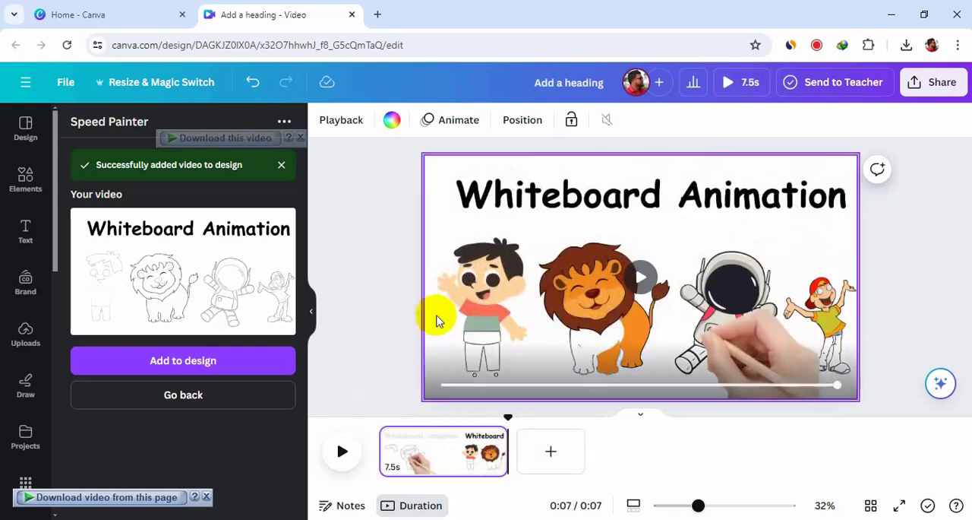
- Download the trimmed animation as an MP4 video at 1080p, saving it in the Downloads folder
left_click(932, 85)
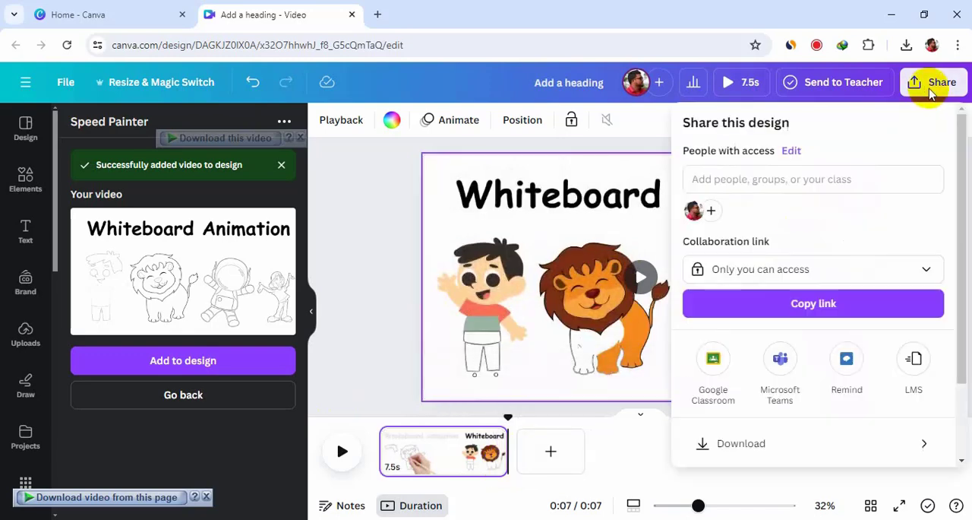
left_click(848, 448)
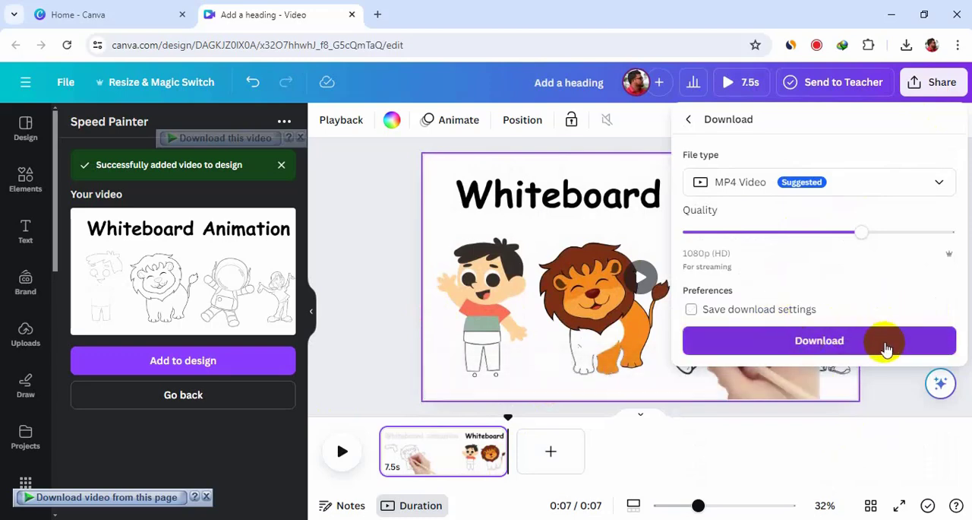
left_click(886, 347)
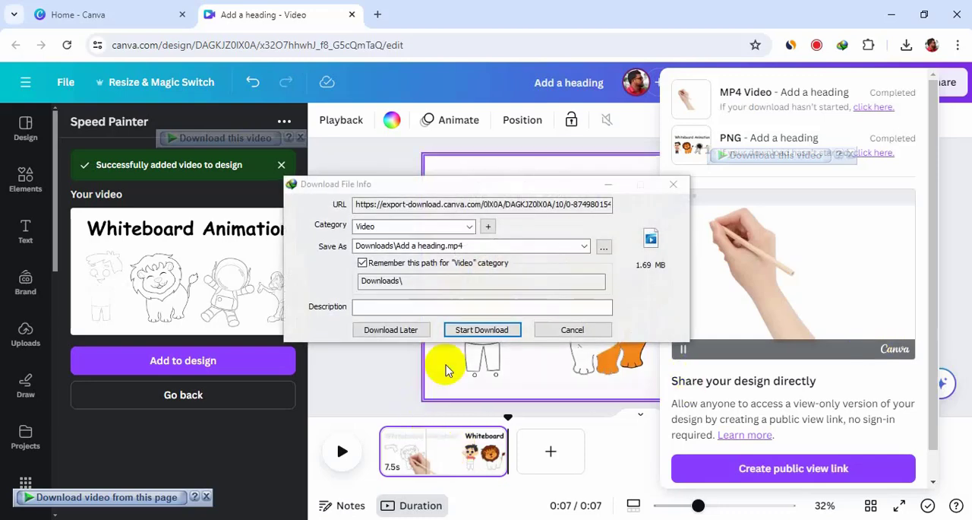
left_click(481, 329)
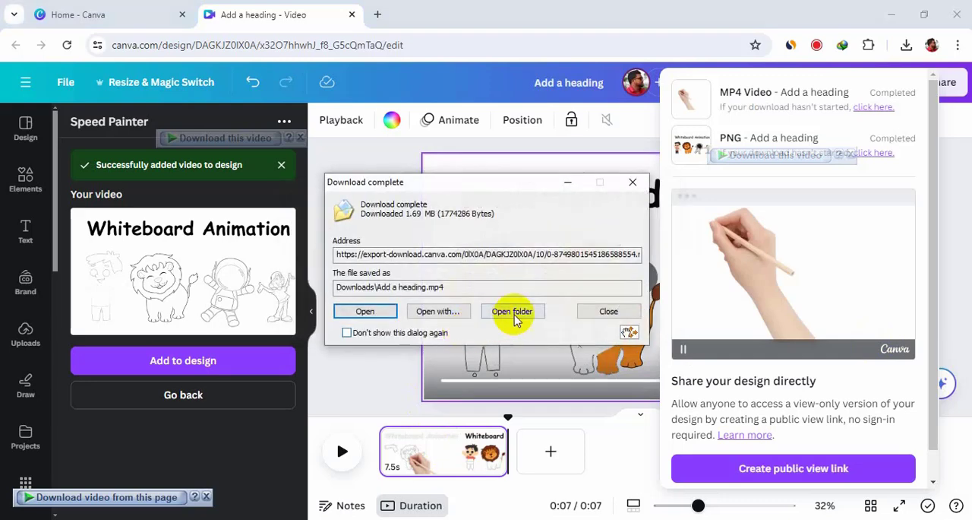
- Open the folder holding the downloaded video and play the "Add a heading" MP4 file
left_click(513, 311)
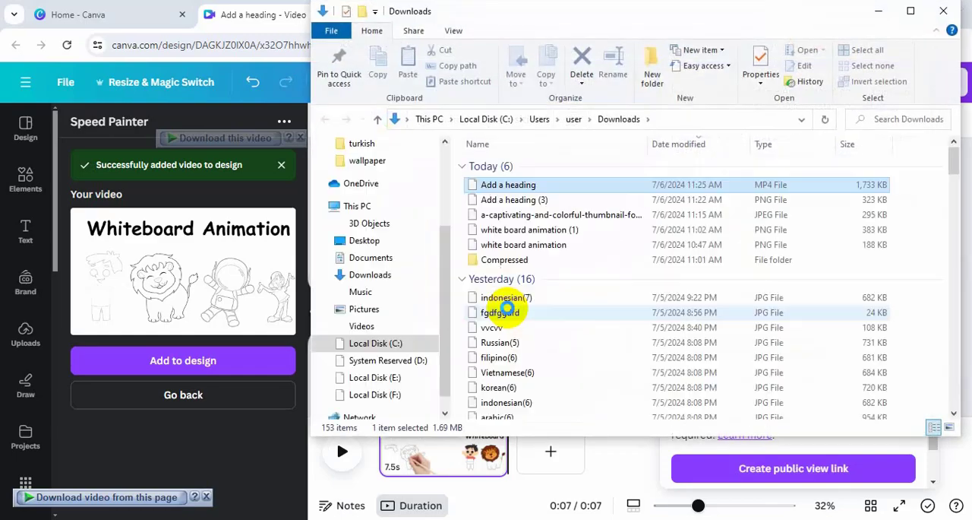
double_click(549, 184)
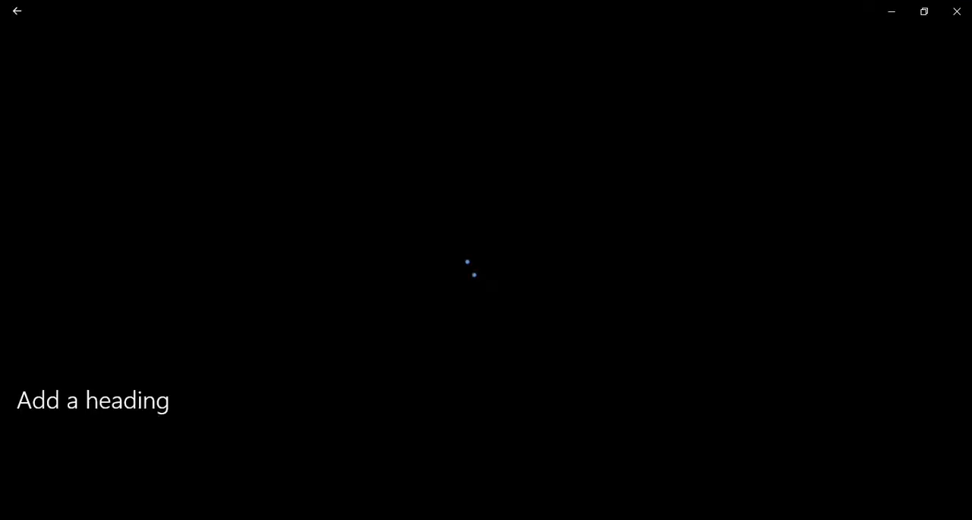